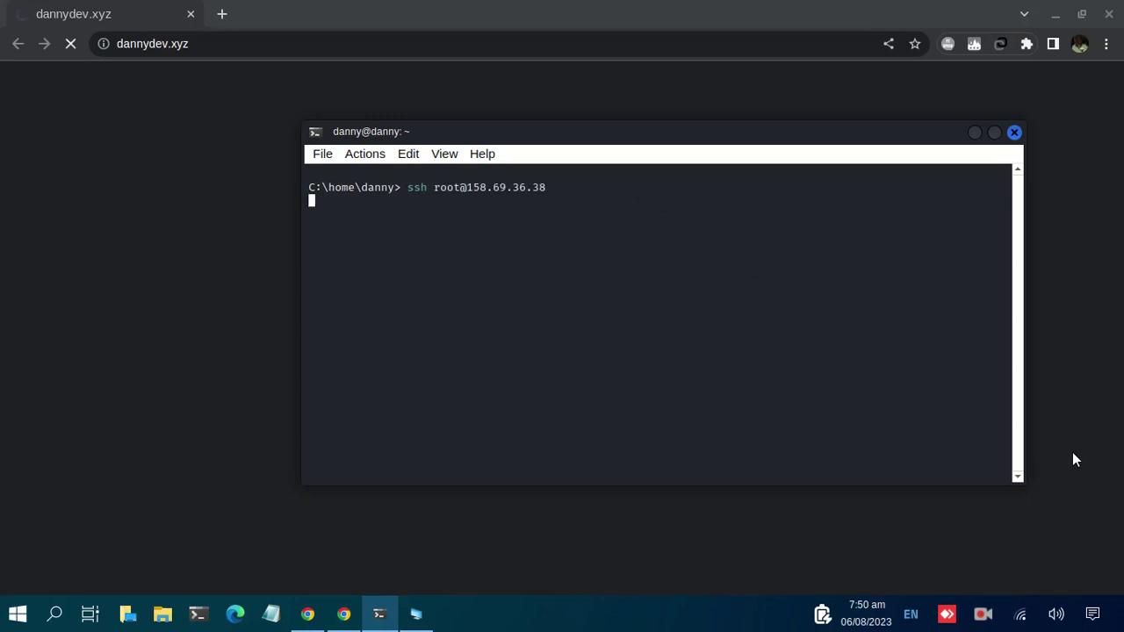
Log into the server as root and run apt update and apt upgrade -y
click(1074, 459)
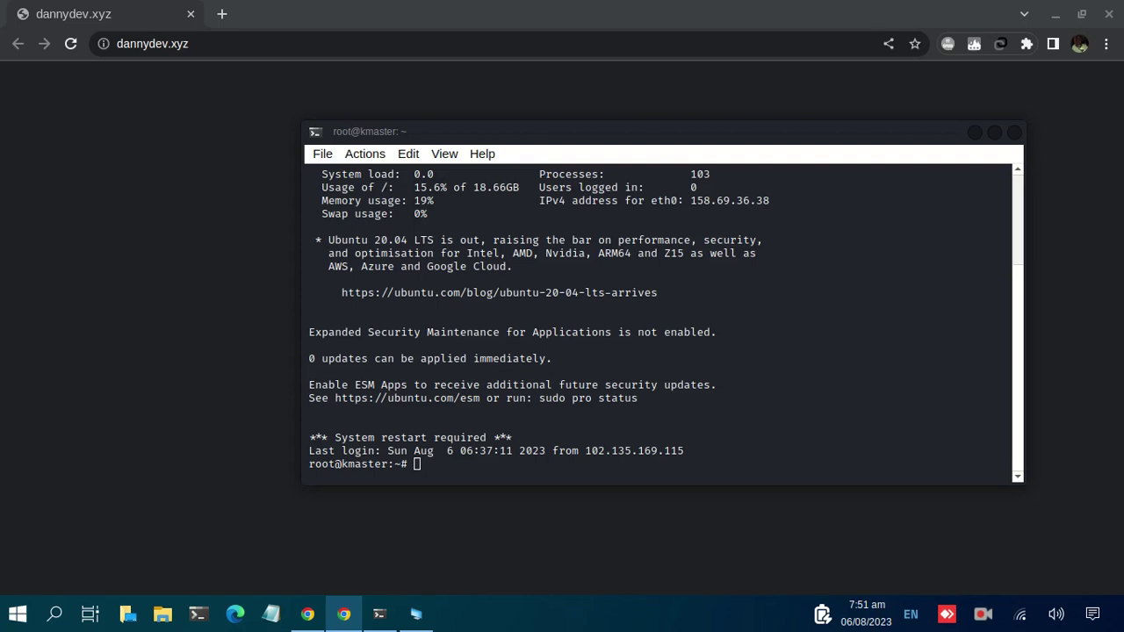
click(606, 322)
text(sudo apt update && sudo apt upgrade -y)
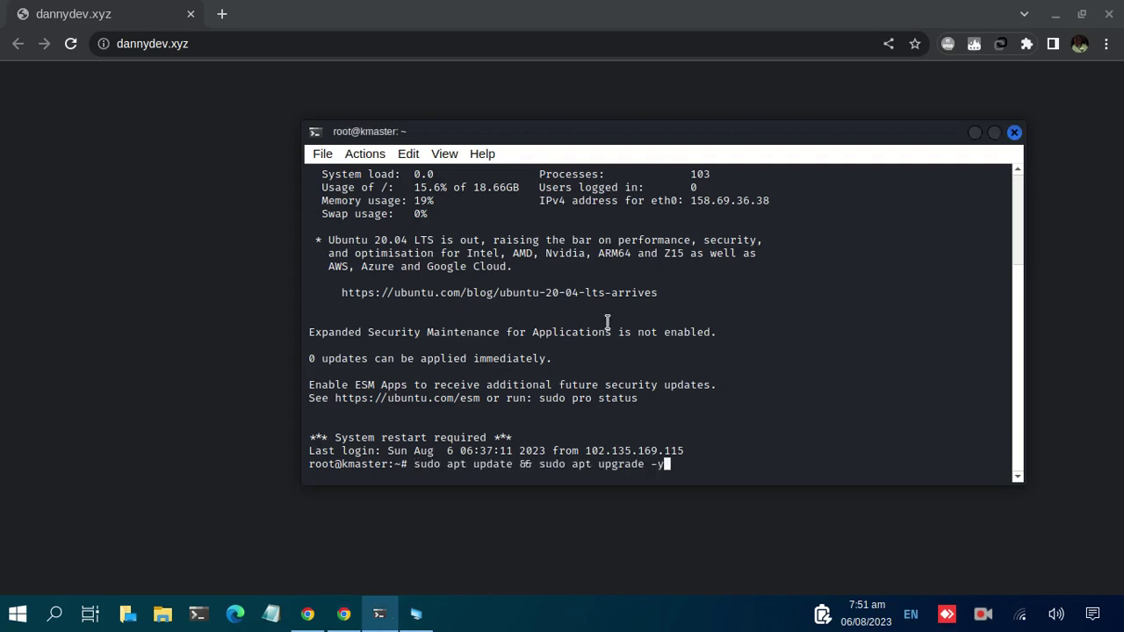
key(Return)
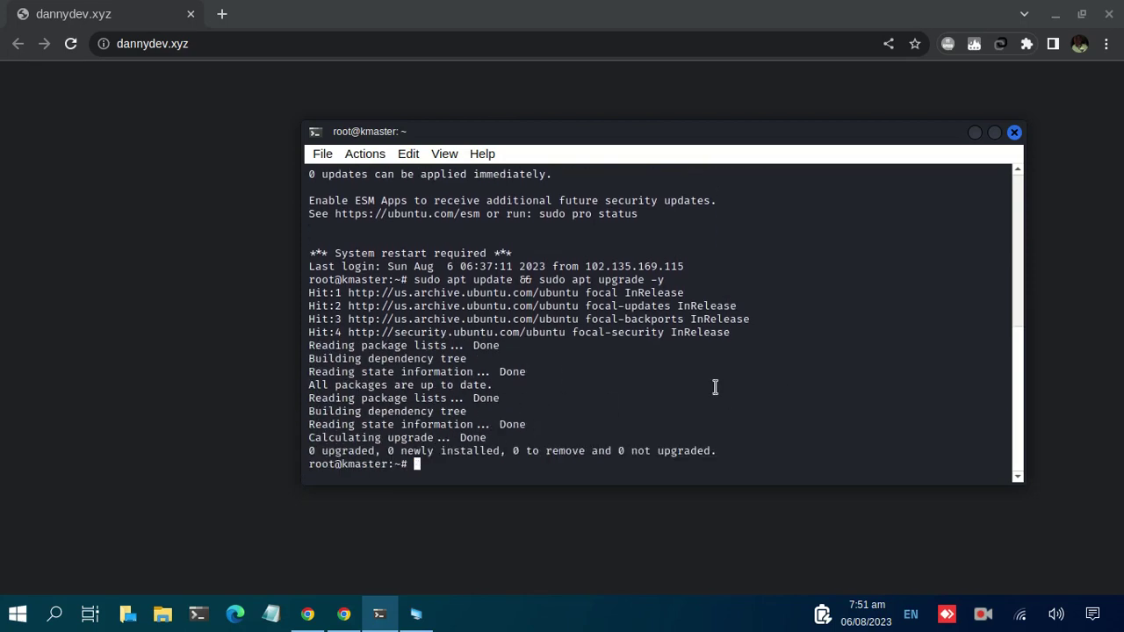
Run the pasted CyberPanel install script and choose option 1 to install
key(alt+Tab)
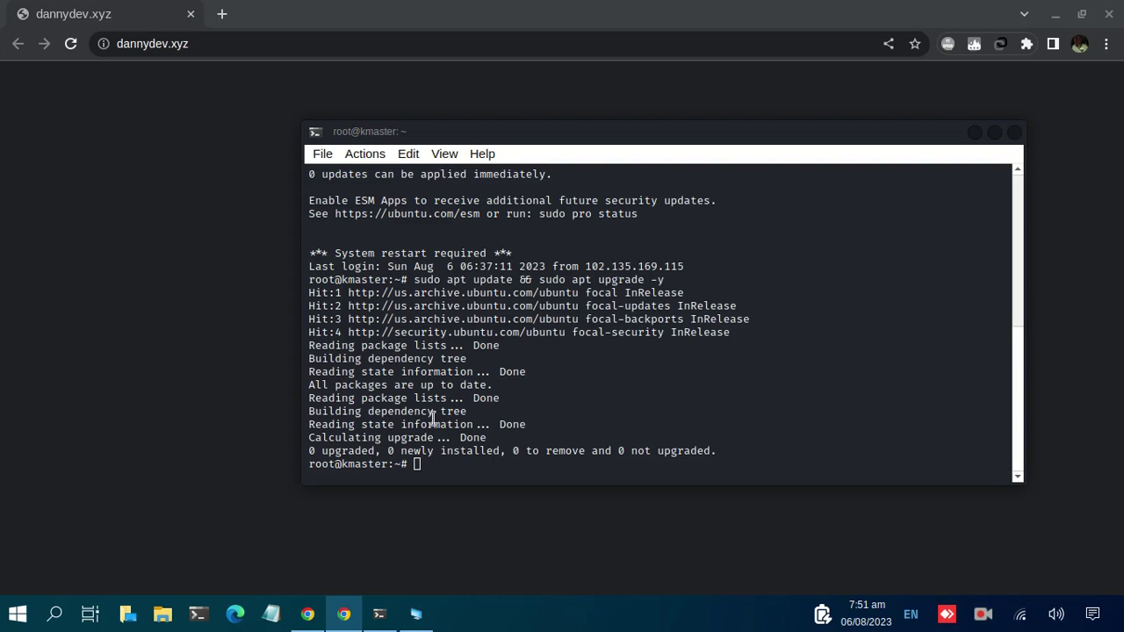
click(557, 432)
text(sh <(curl https://cyberpanel.net/install.sh || wget -O - https://cyberpanel.net/install.sh))
key(Return)
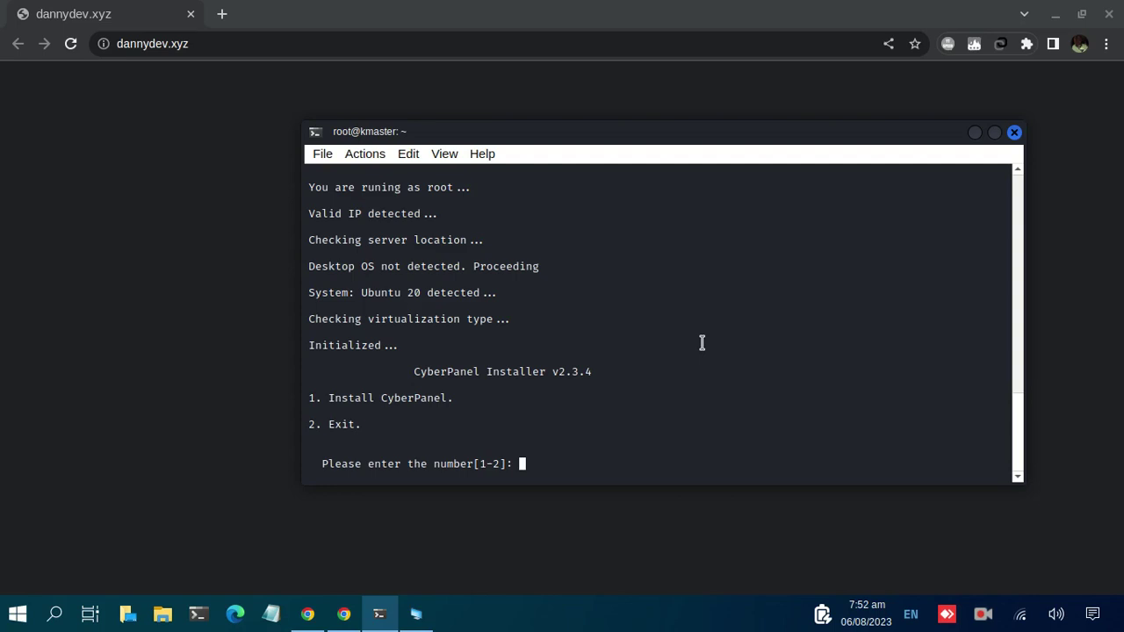
text(1)
key(Return)
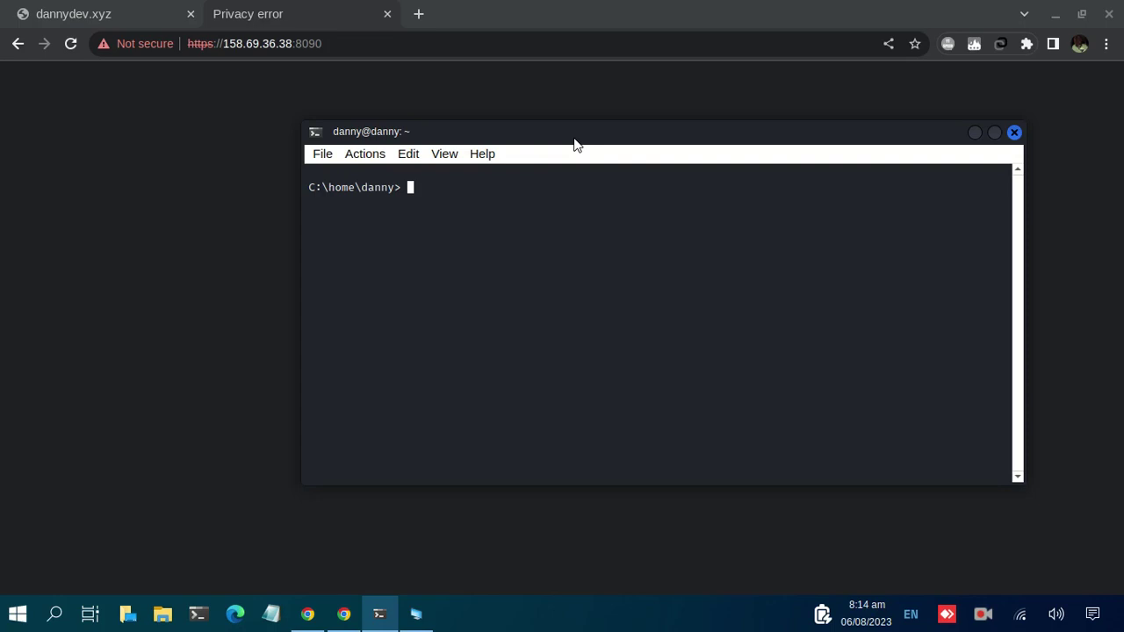
Check the server IP in the port 8090 address shown on the warning page
click(341, 43)
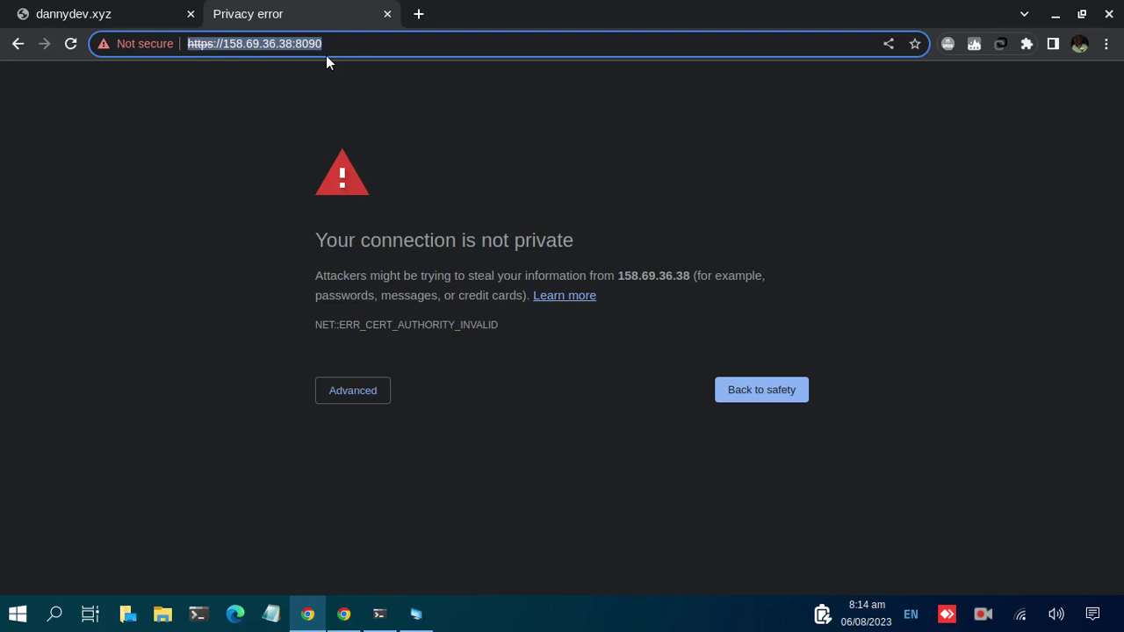
click(229, 47)
drag(222, 47, 288, 49)
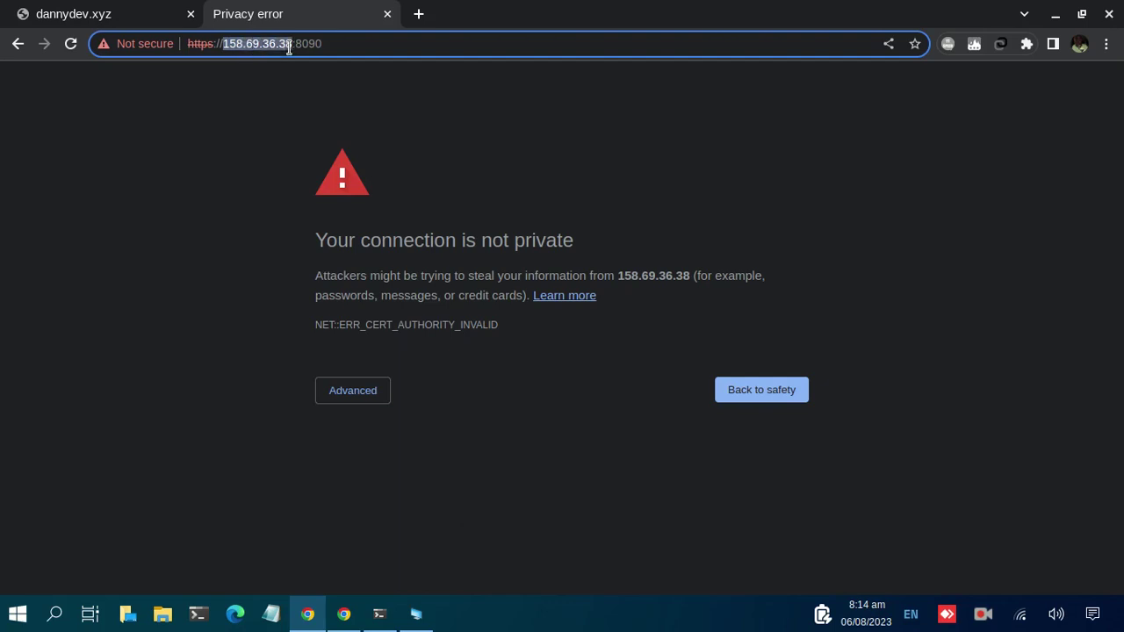
click(339, 44)
drag(223, 44, 294, 46)
click(364, 48)
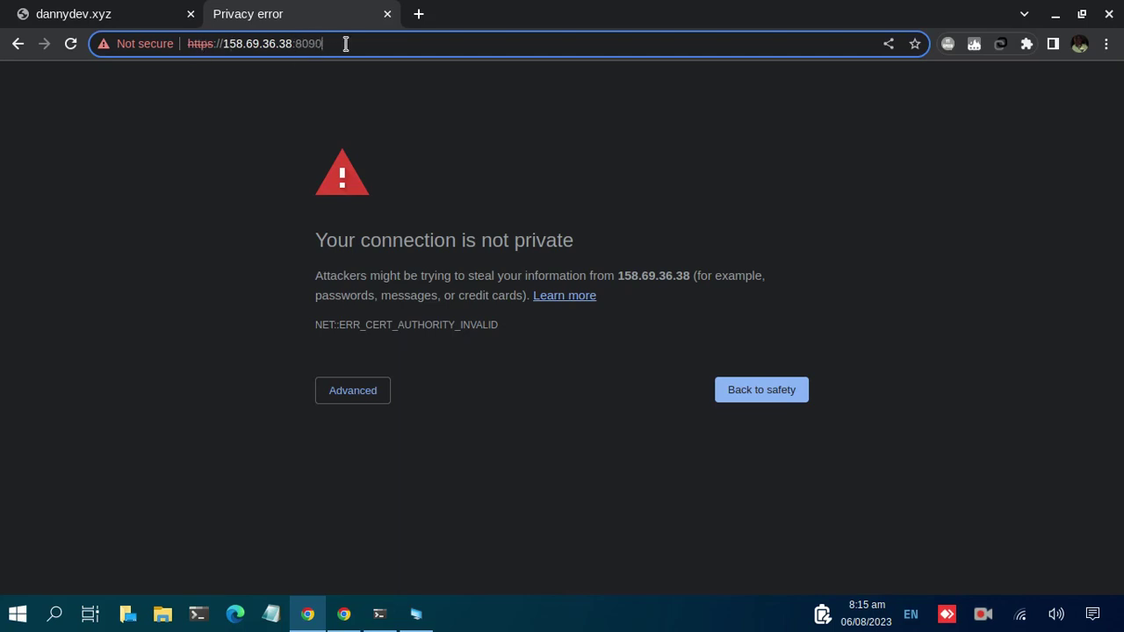
click(428, 120)
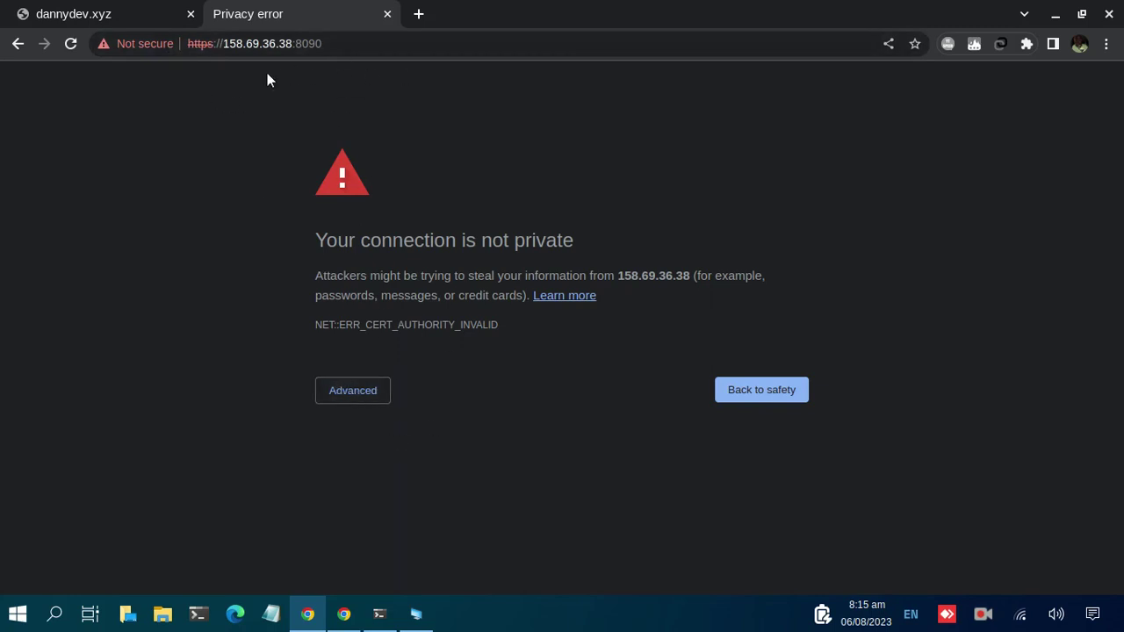
Proceed past the certificate warning via Advanced, then reload the port 8090 panel address
click(371, 395)
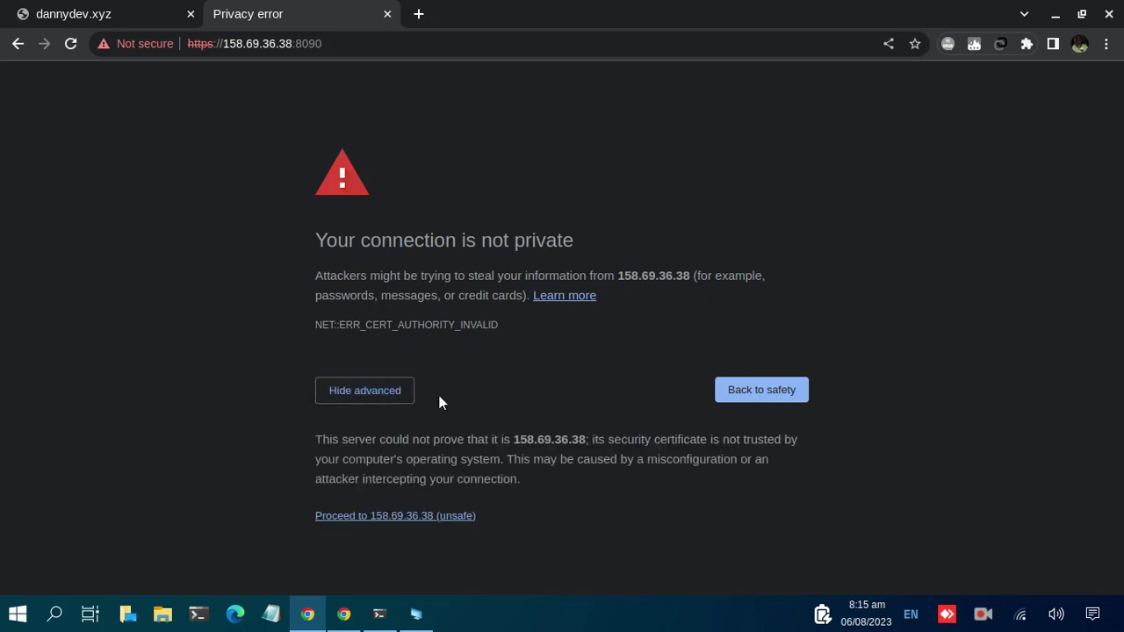
click(381, 520)
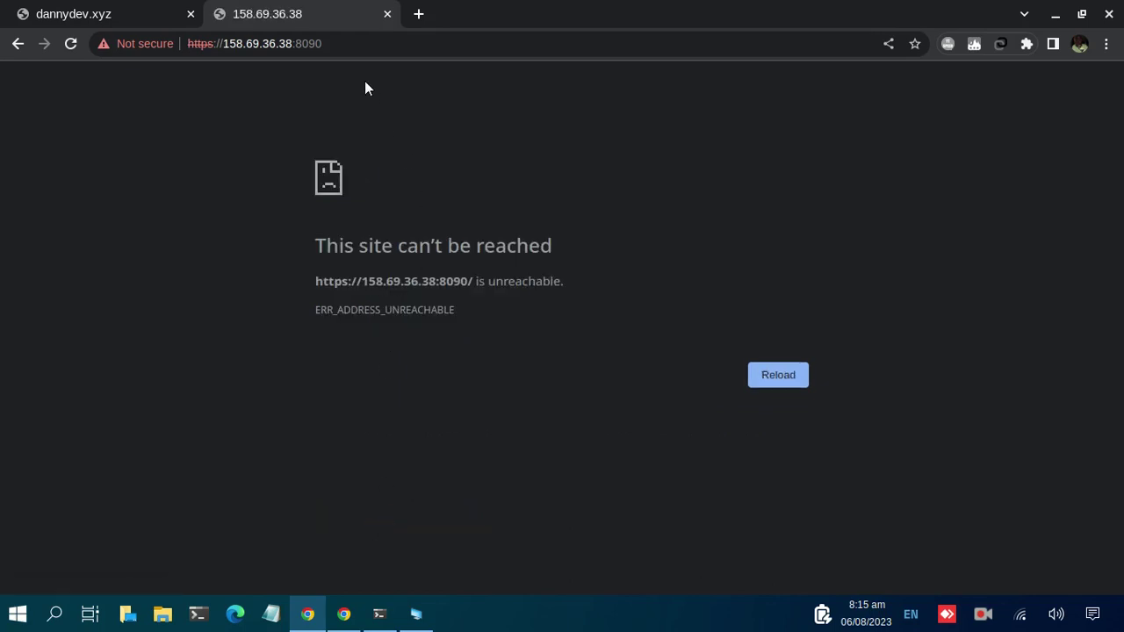
click(346, 37)
key(Return)
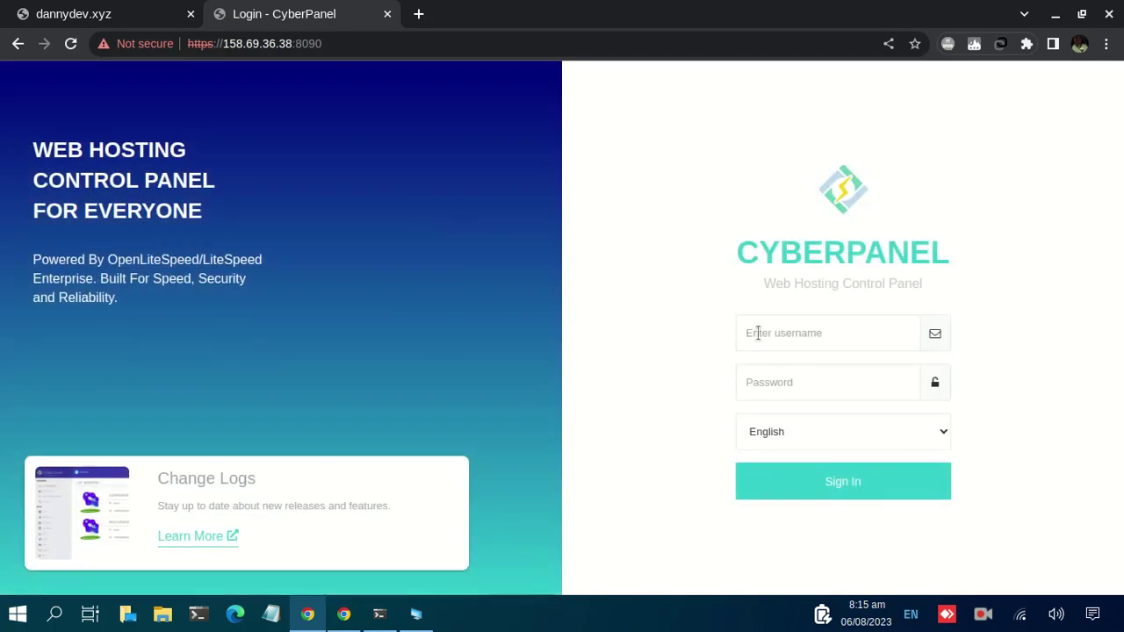
Sign in to CyberPanel with username admin and the administrator password
click(771, 333)
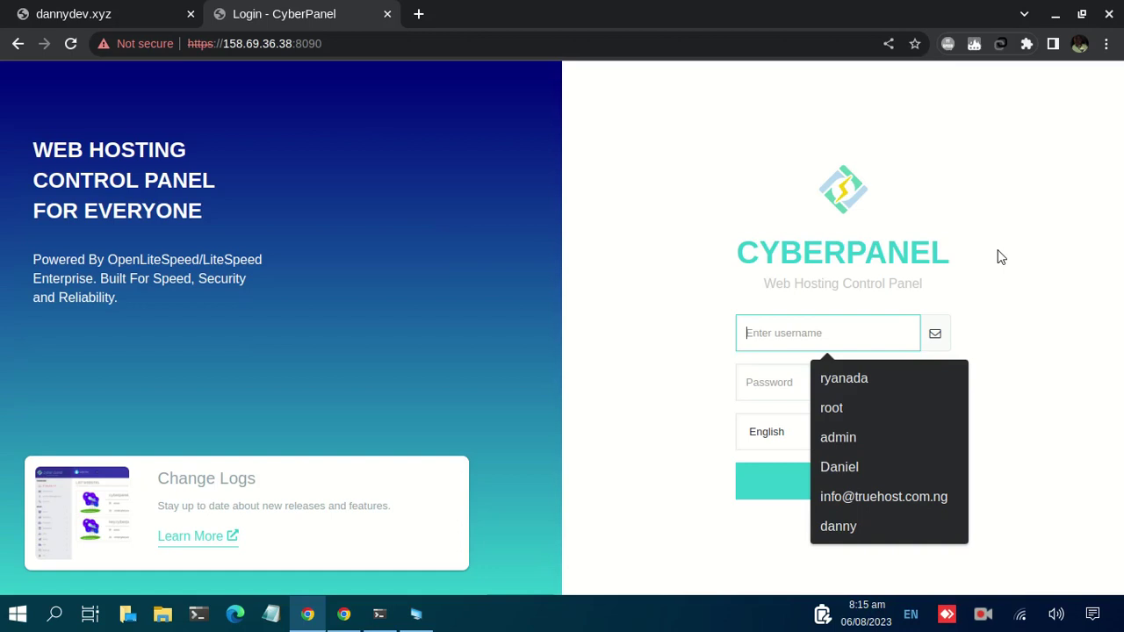
text(a)
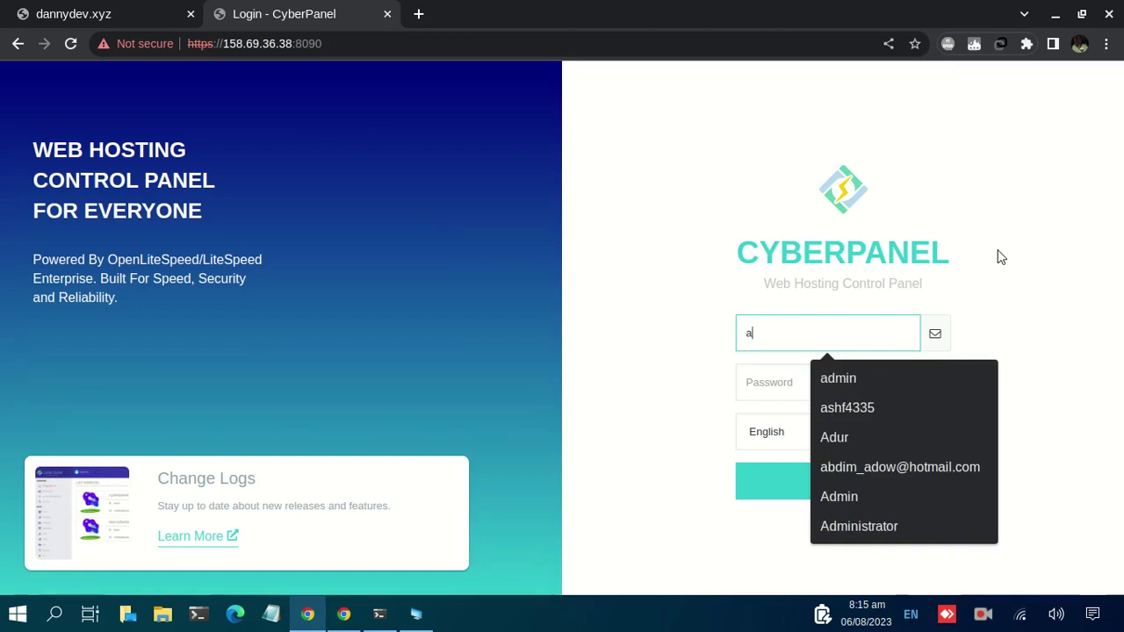
text(dmin)
key(Tab)
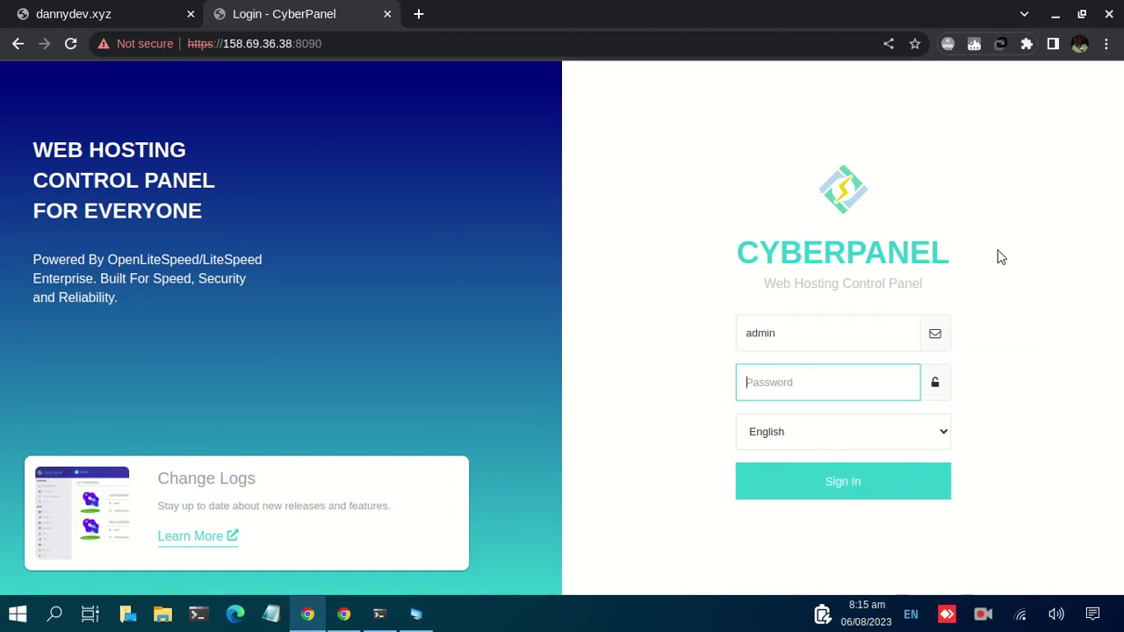
text(•••••••••••)
click(856, 481)
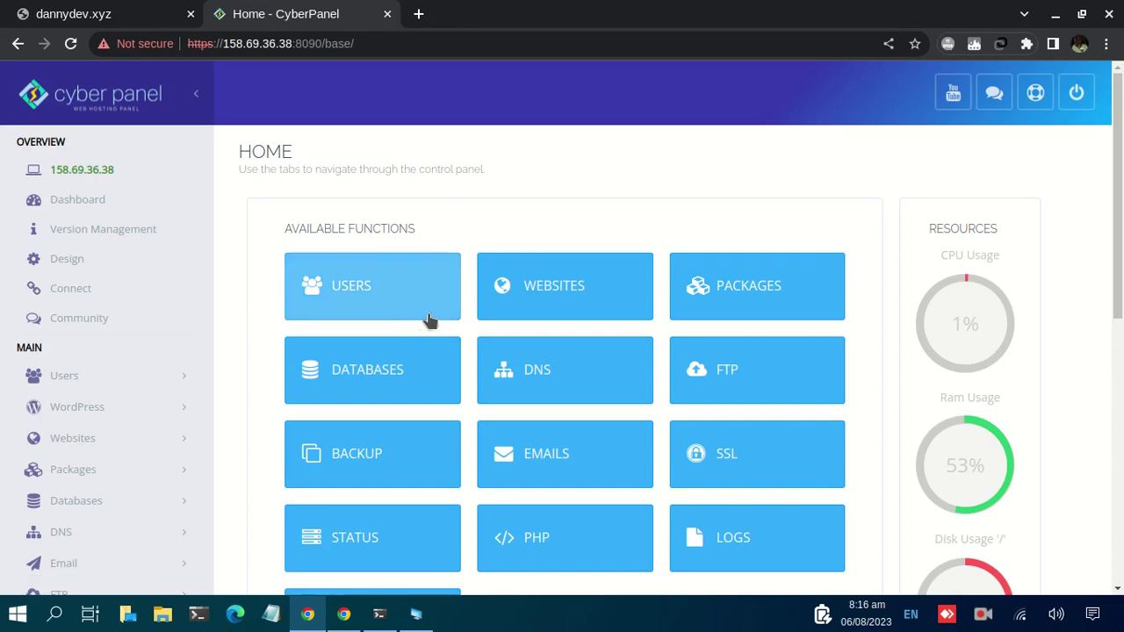
Scroll through the Home function tiles, then open the Users section in a new tab
scroll(411, 318, down, 1)
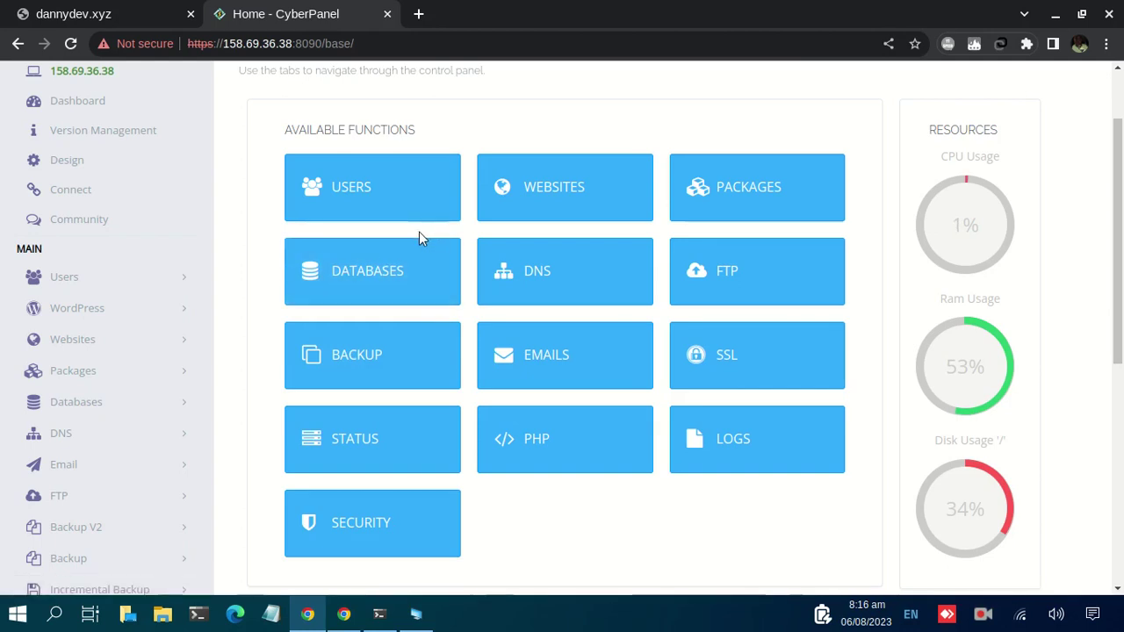
scroll(419, 232, up, 1)
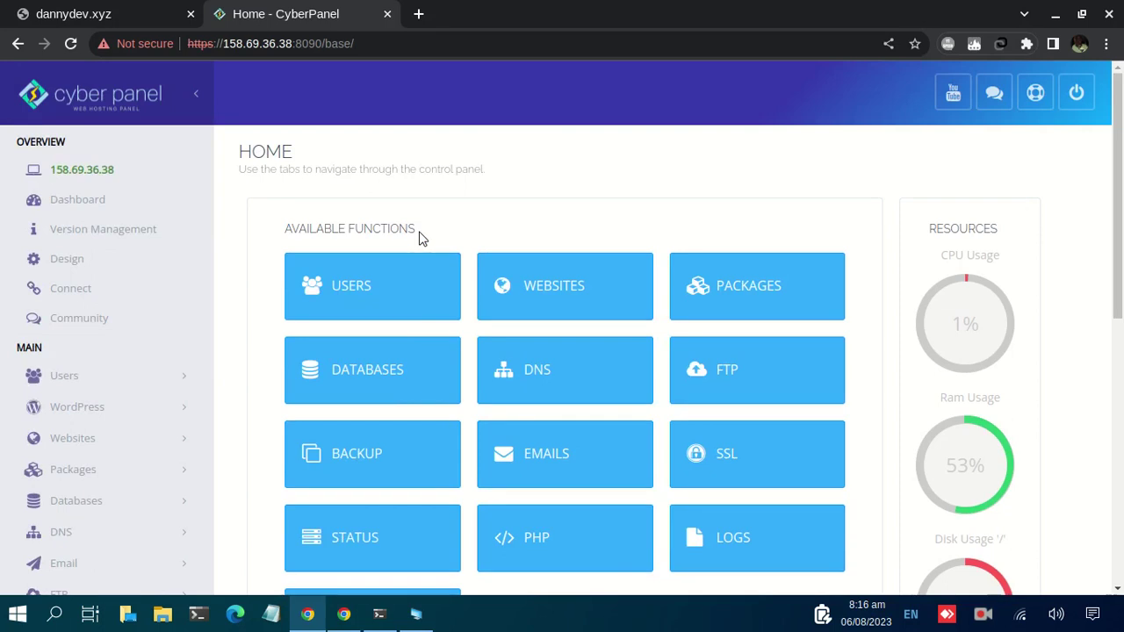
middle_click(342, 285)
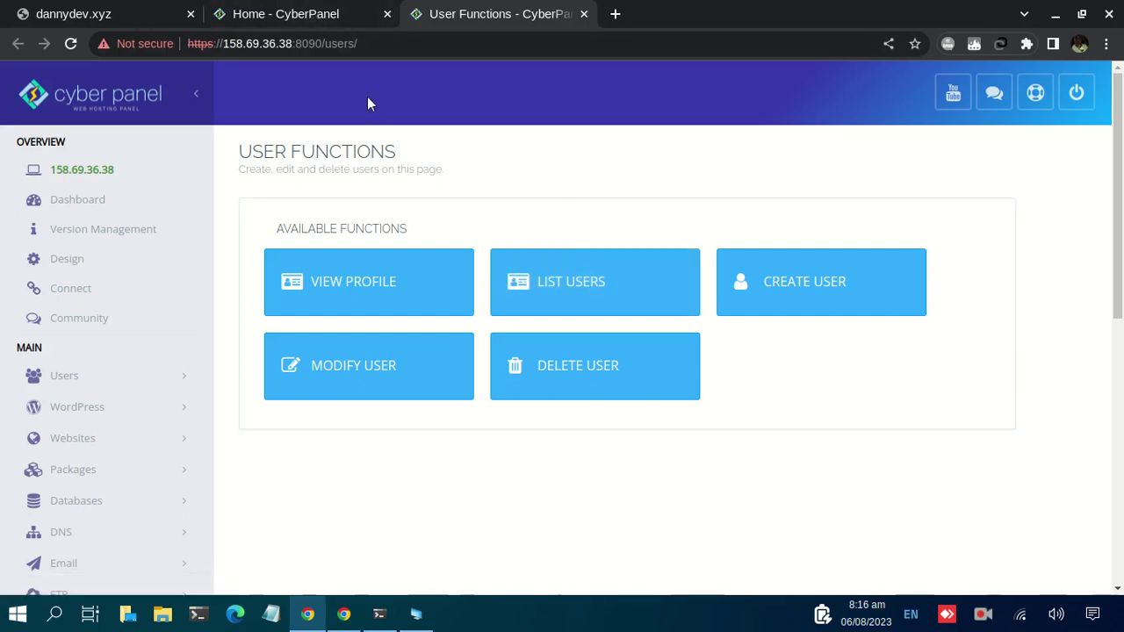
Open Create User and fill in the new user's first name, last name and saved e-mail
click(814, 292)
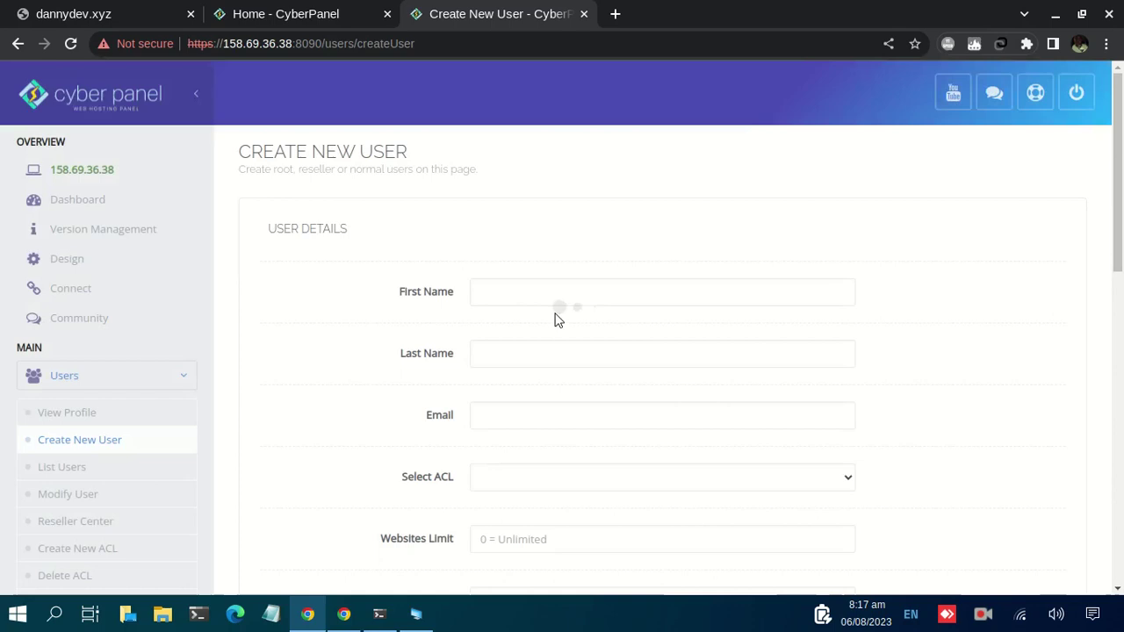
click(518, 296)
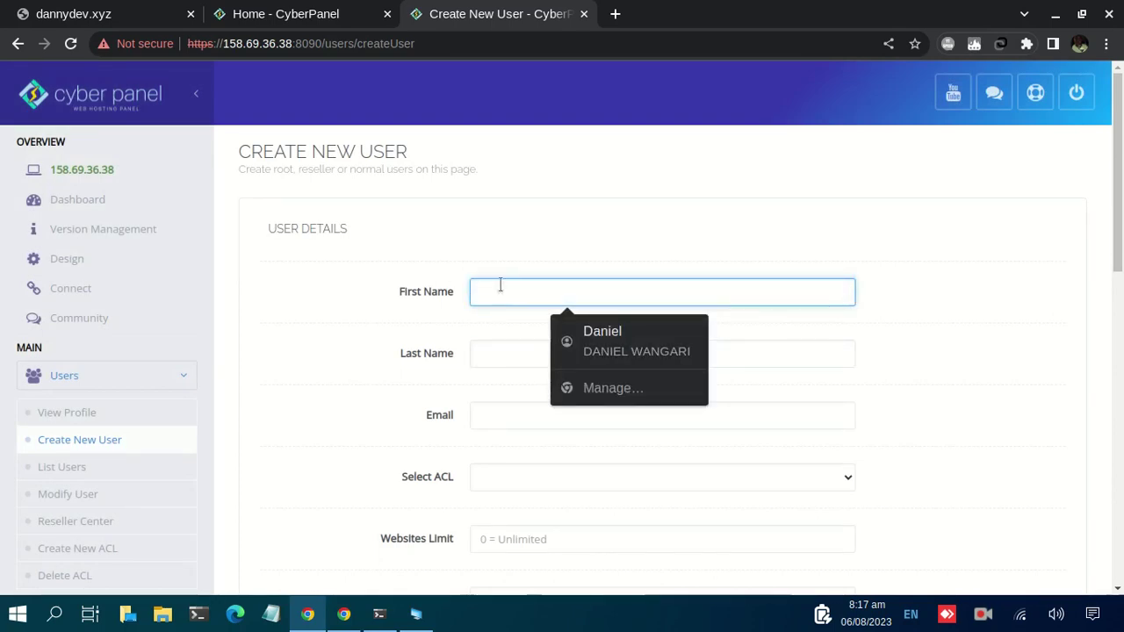
text(dan)
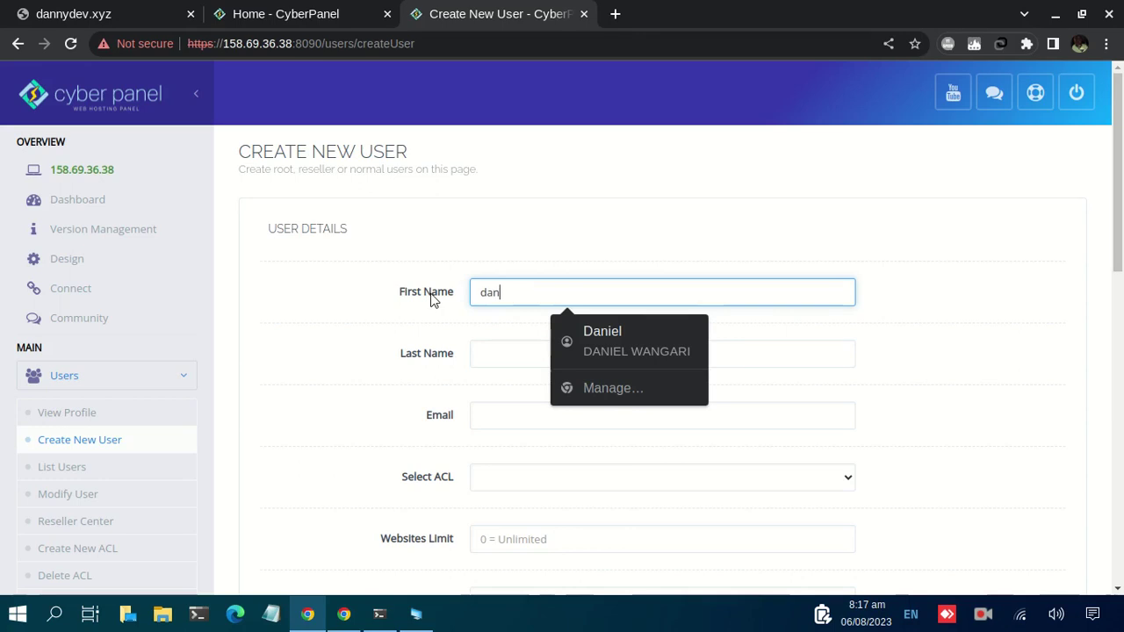
key(Tab)
text(dan)
key(Tab)
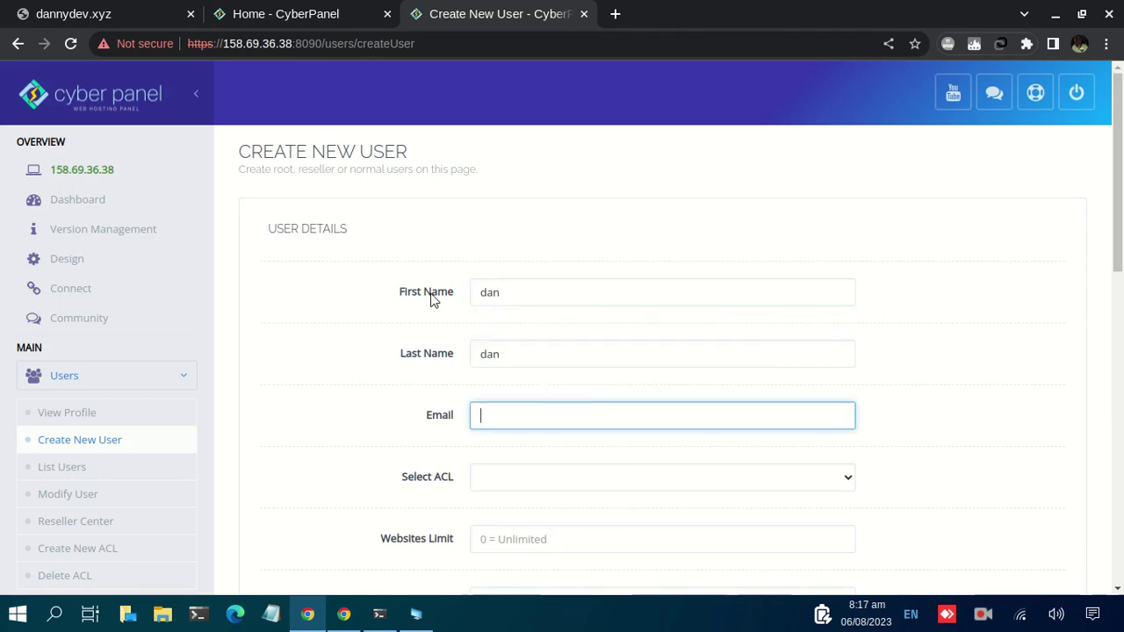
text(d)
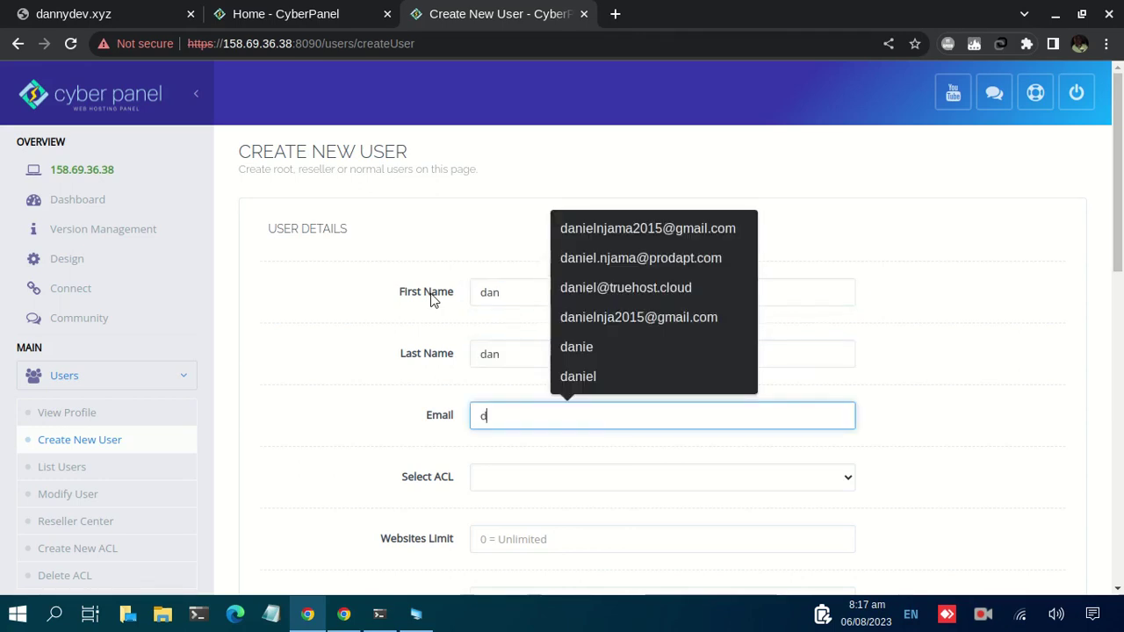
key(Down)
key(Return)
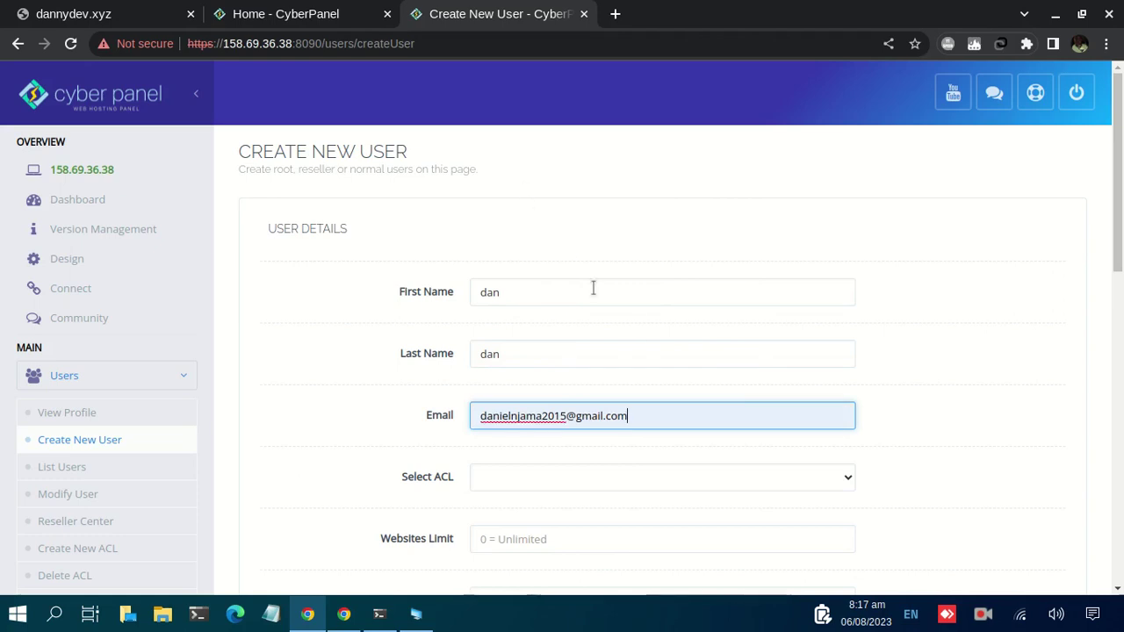
Set the ACL to user and the websites limit to 1
scroll(592, 289, down, 1)
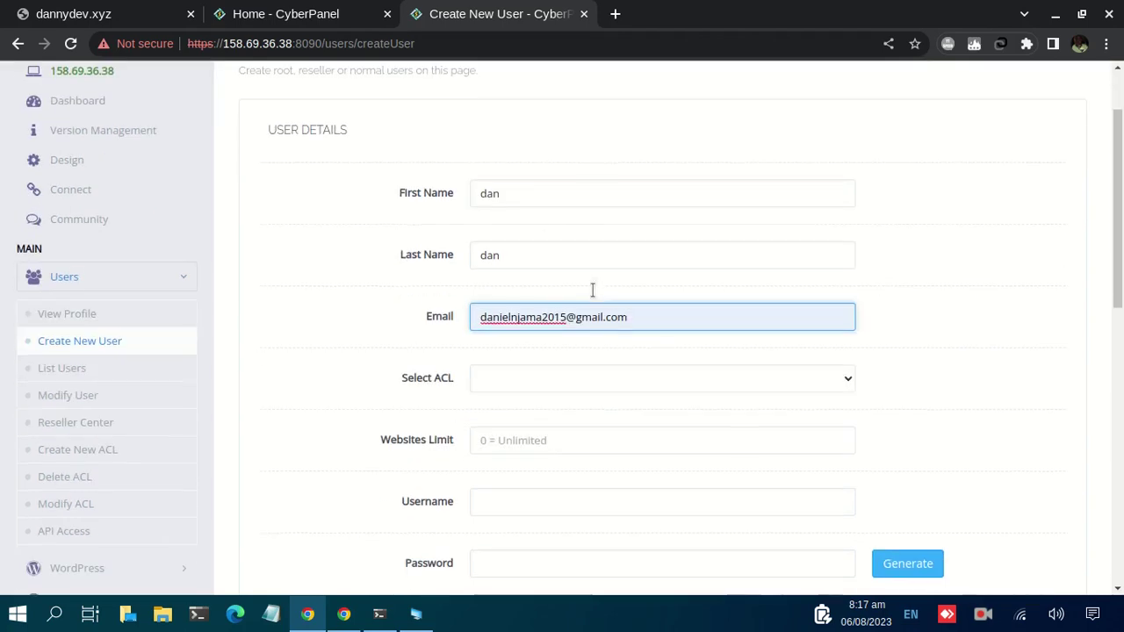
click(524, 376)
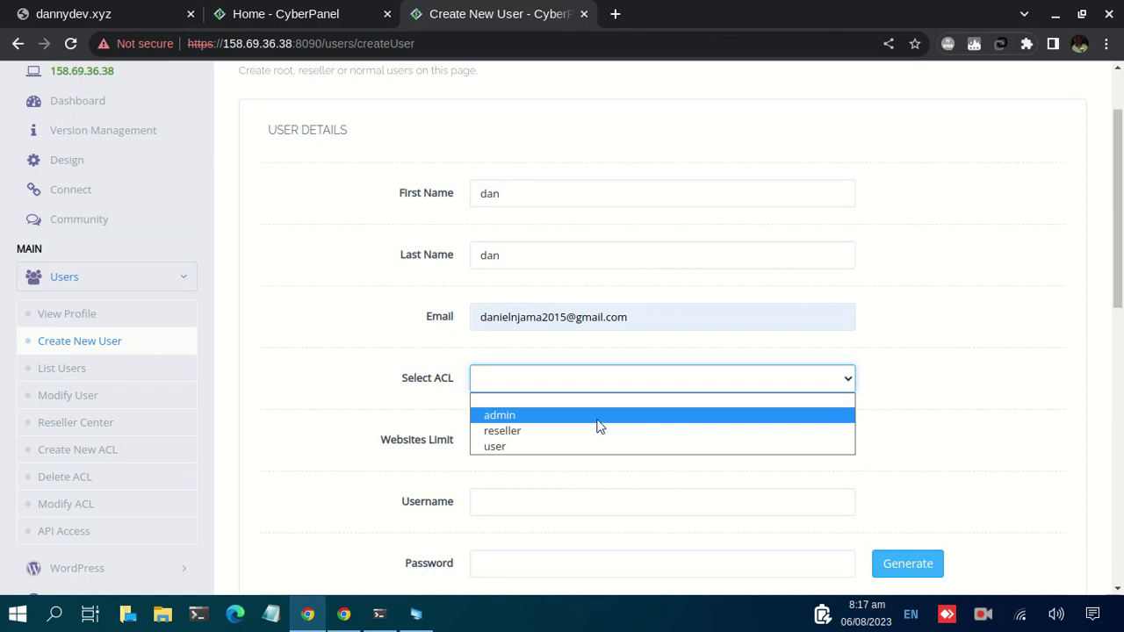
click(553, 448)
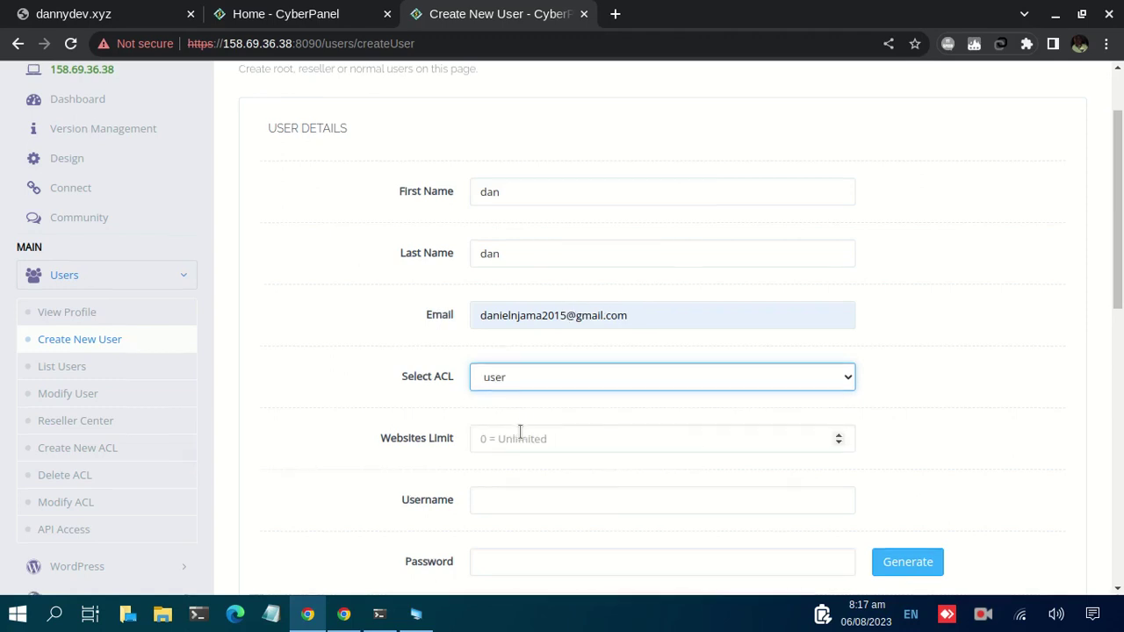
scroll(520, 432, down, 1)
click(525, 341)
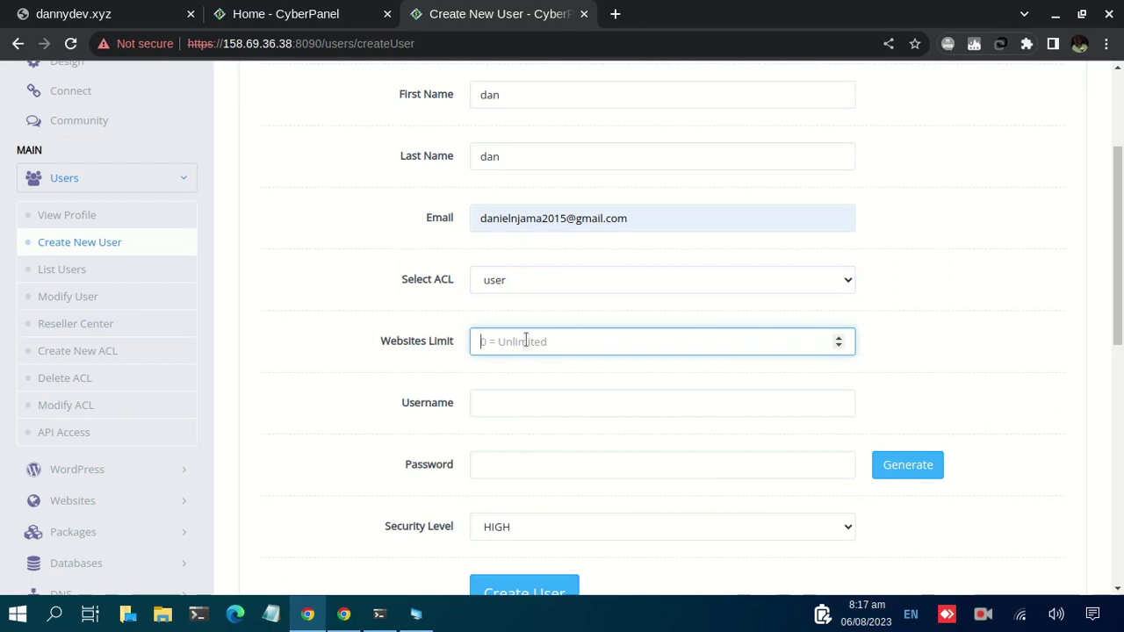
text(1)
click(529, 406)
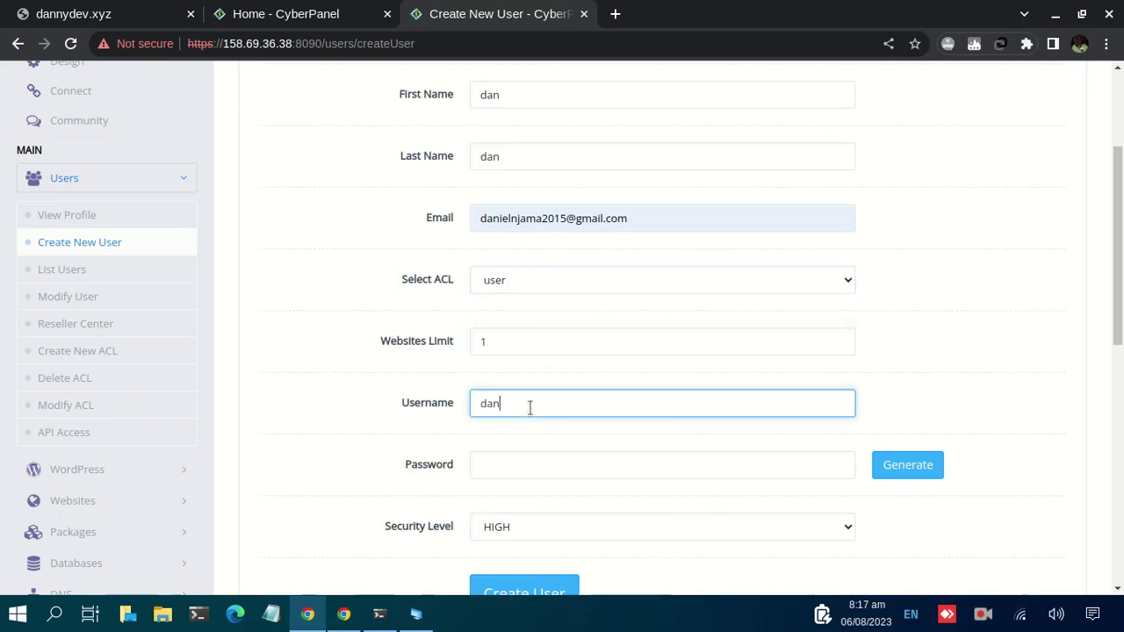
Generate and apply a random password, keeping the security level at HIGH
click(926, 472)
scroll(674, 451, down, 1)
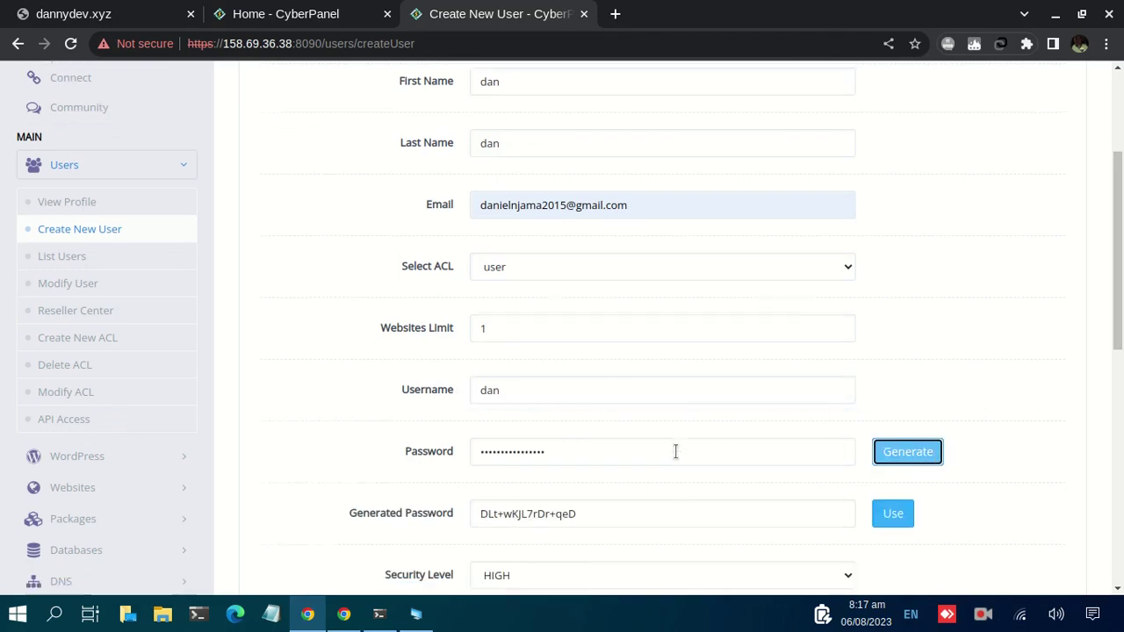
click(893, 427)
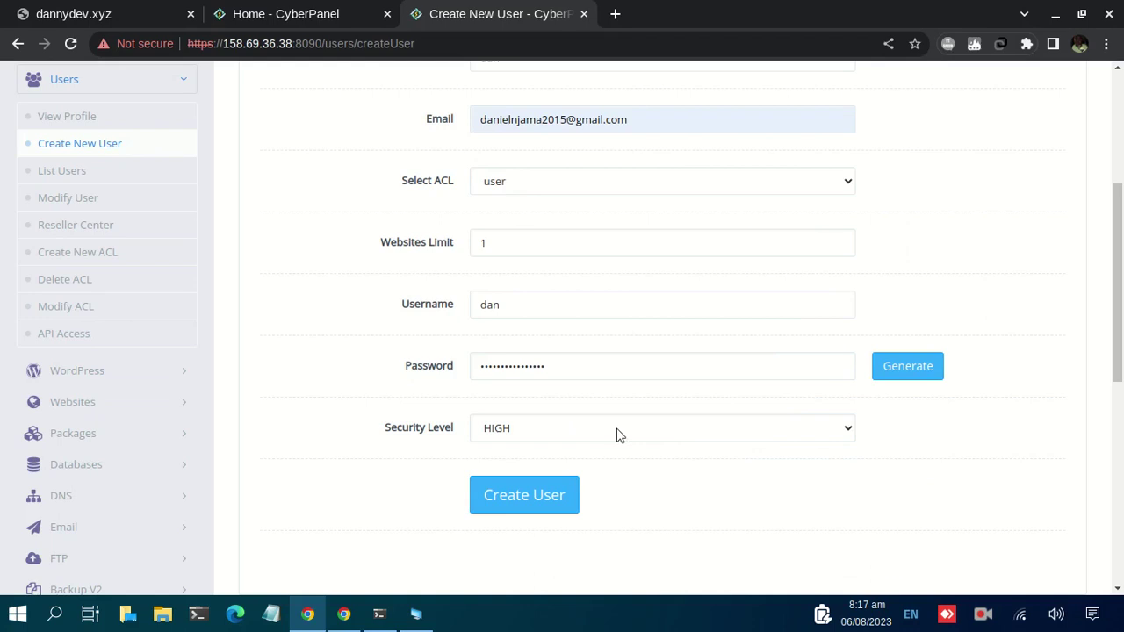
click(517, 438)
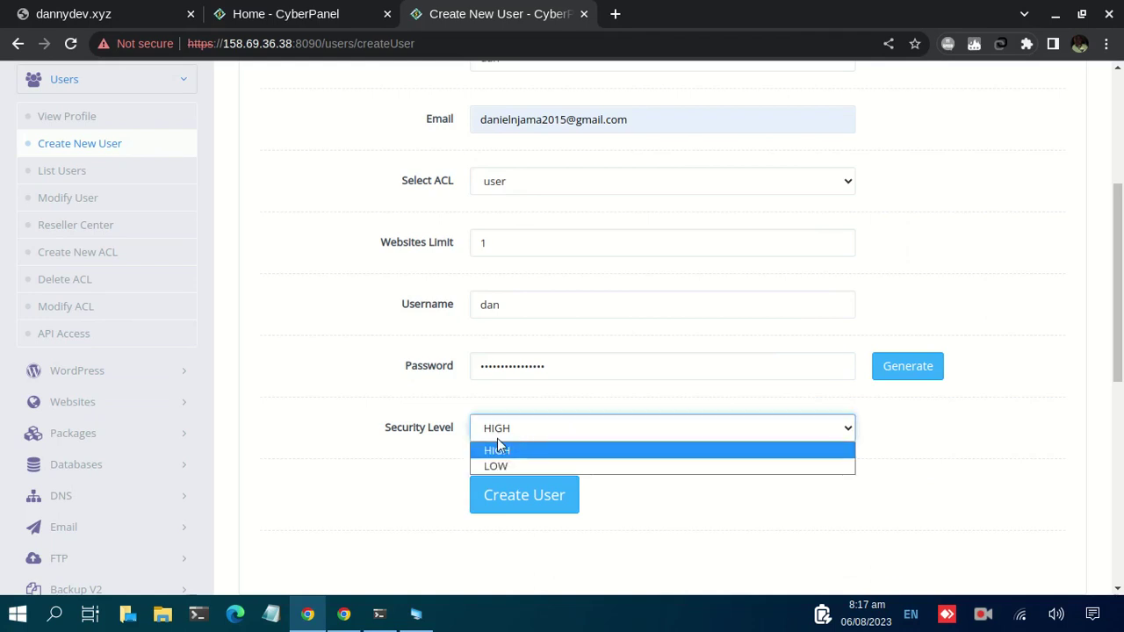
click(496, 452)
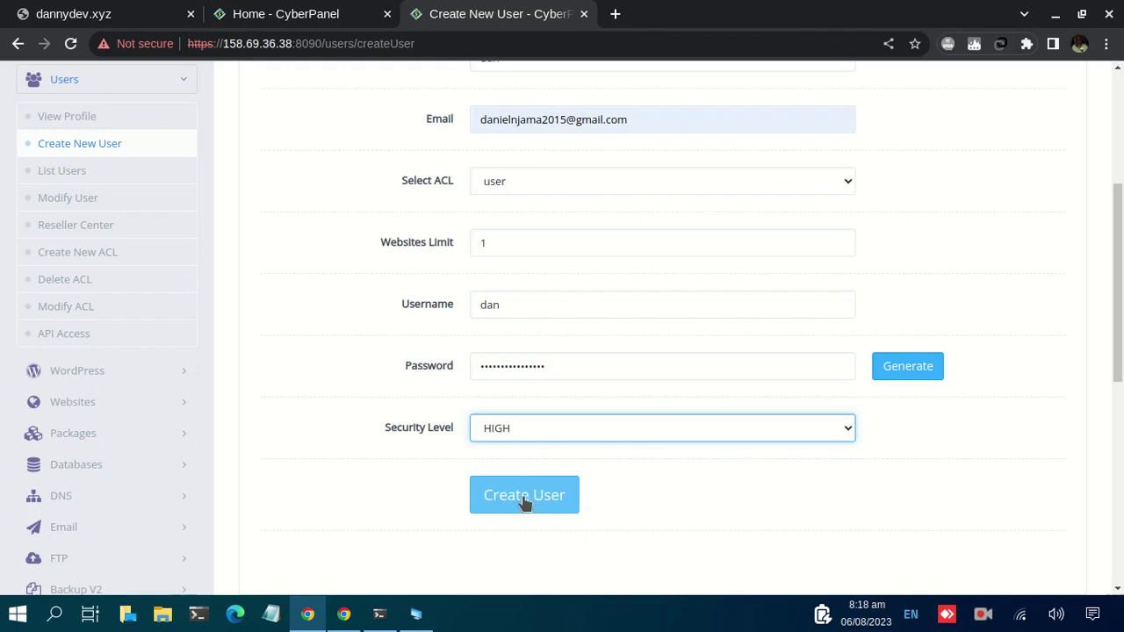
Replace the generated password with a custom one and create the user account
scroll(457, 316, up, 2)
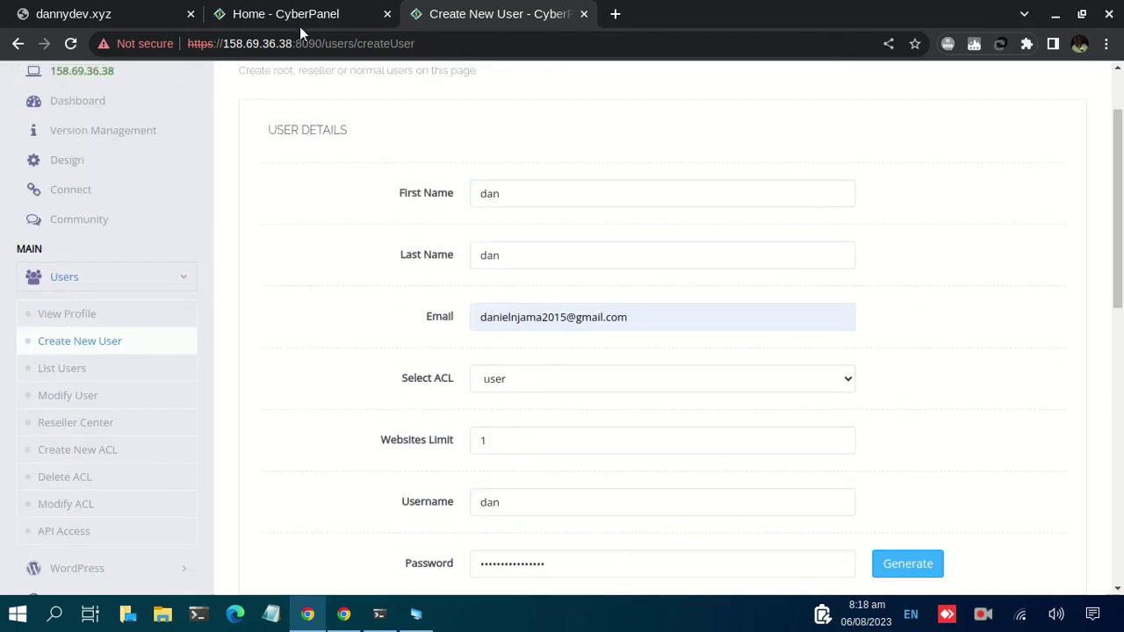
drag(320, 46, 184, 45)
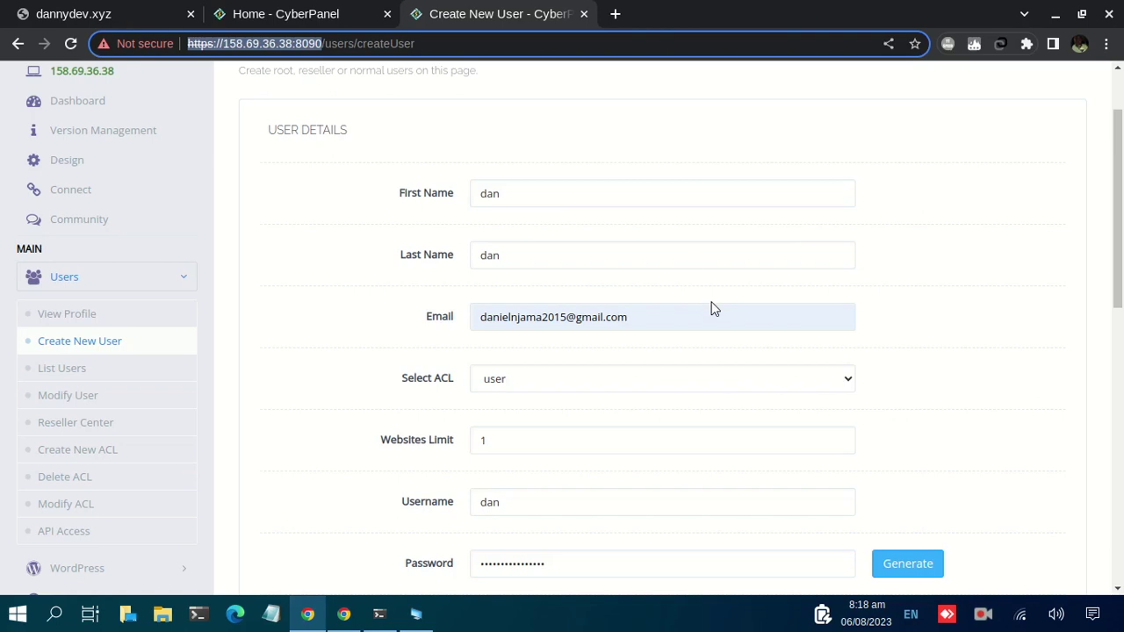
scroll(713, 308, down, 1)
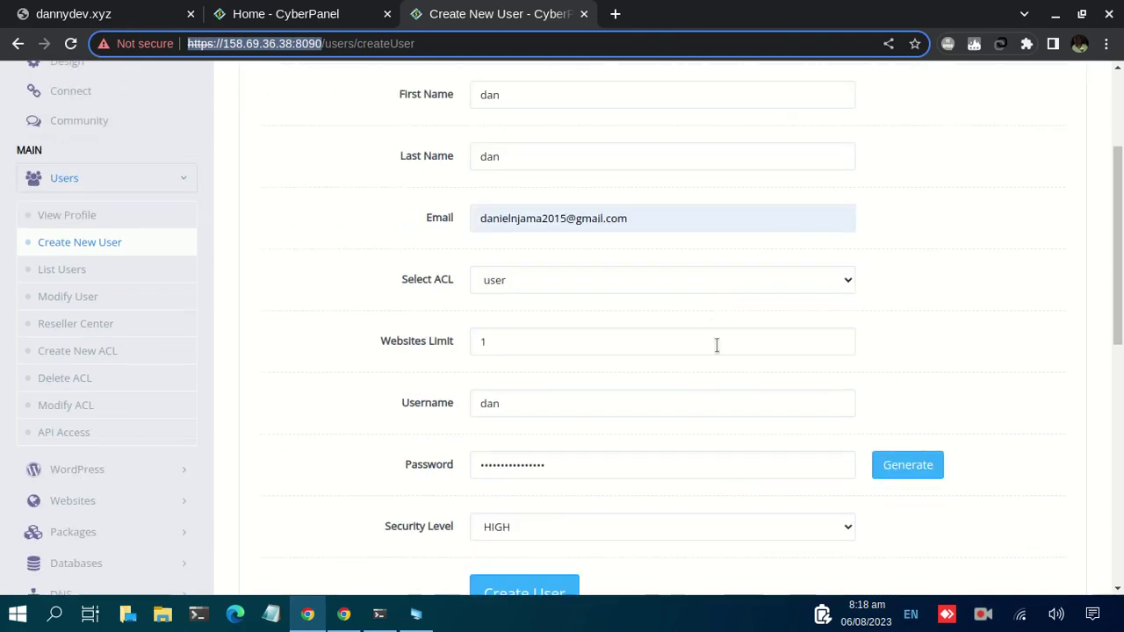
click(564, 470)
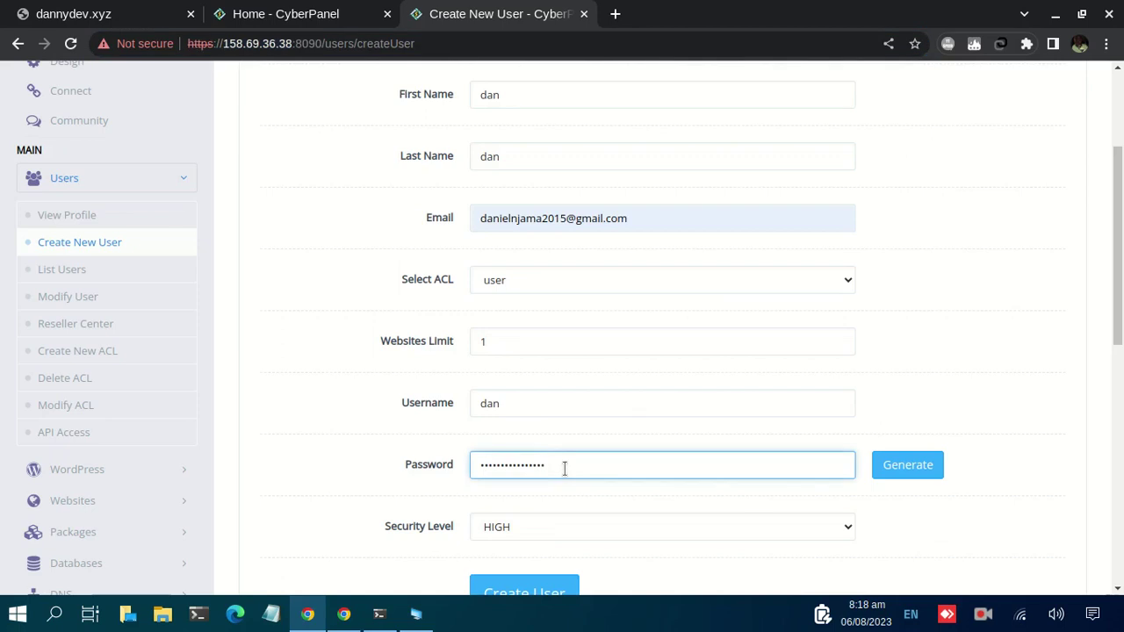
key(ctrl+a)
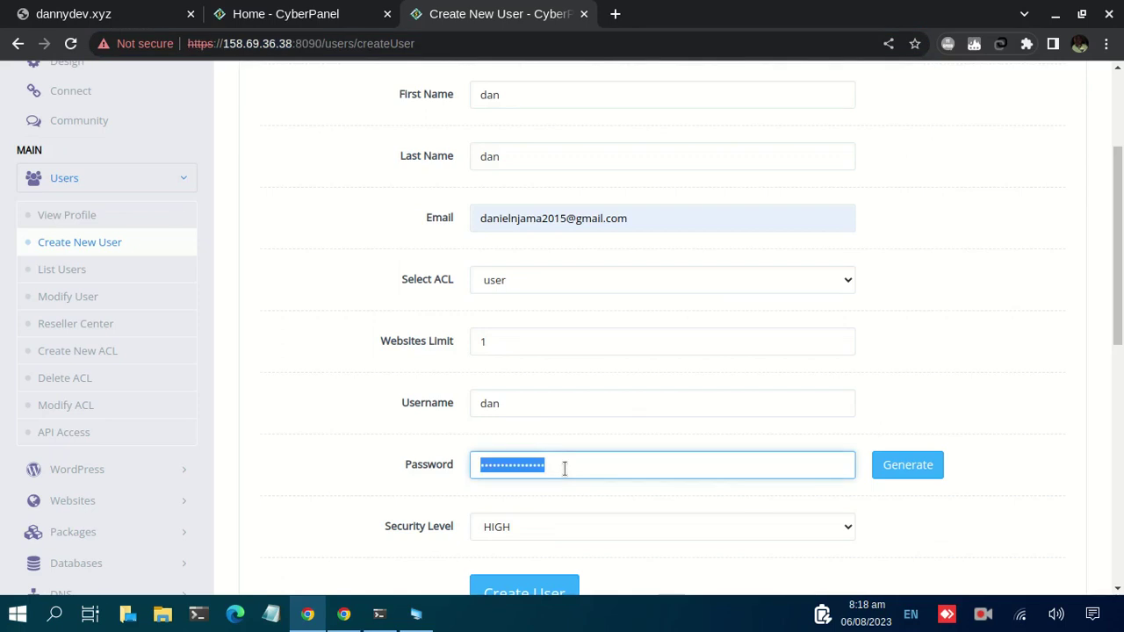
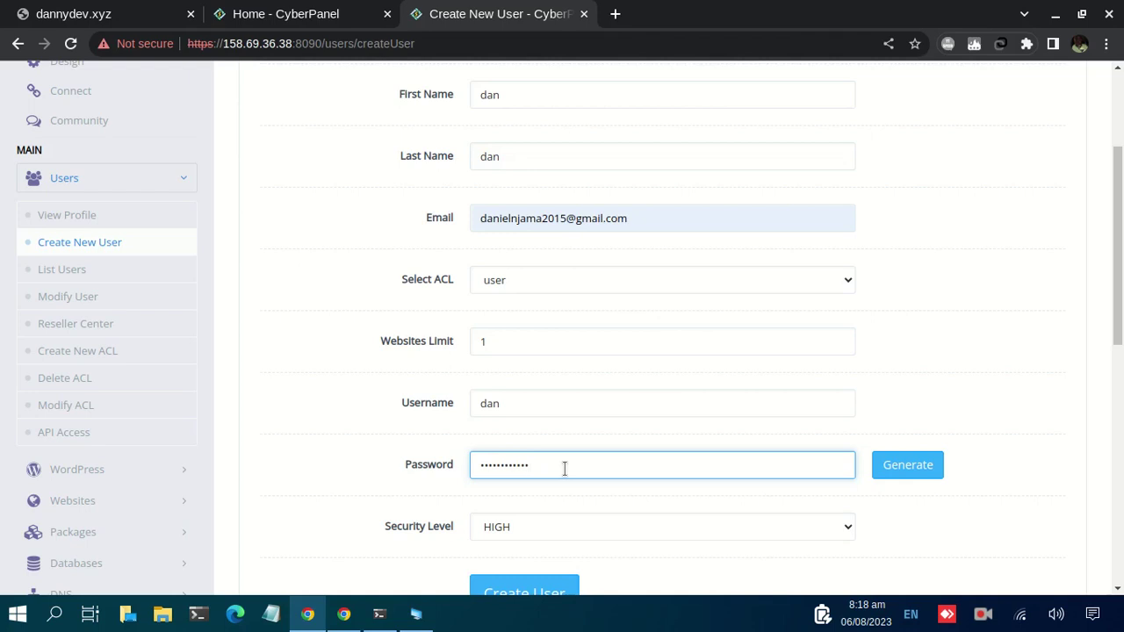
scroll(710, 306, down, 2)
click(507, 393)
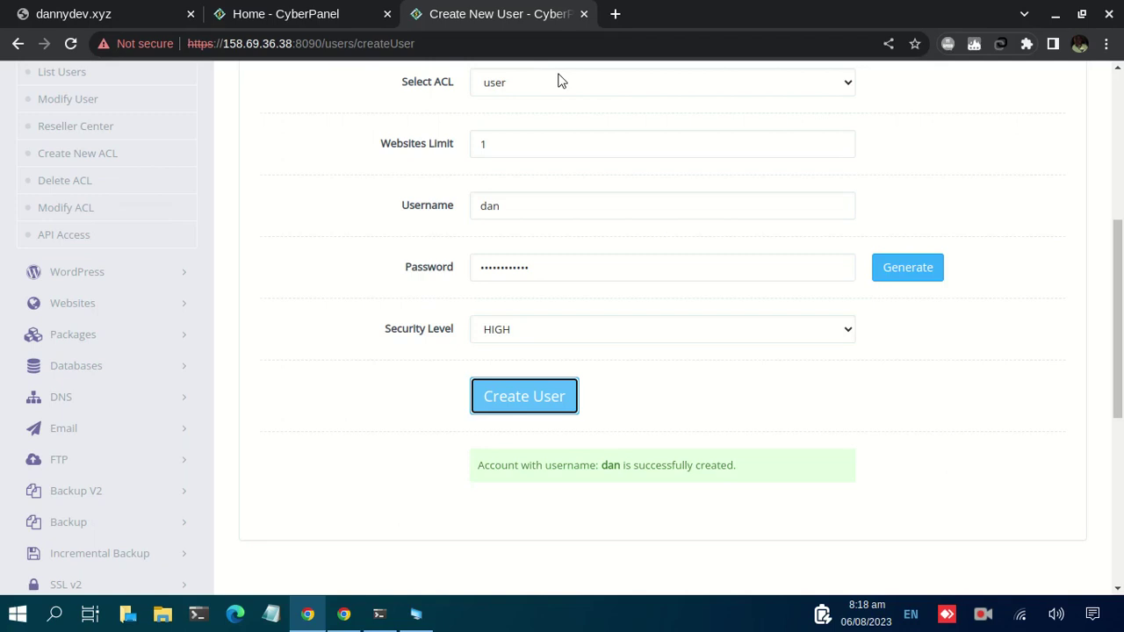
drag(325, 43, 120, 44)
key(ctrl+c)
Load the panel address in a private window and sign in with the new user's credentials
key(ctrl+shift+n)
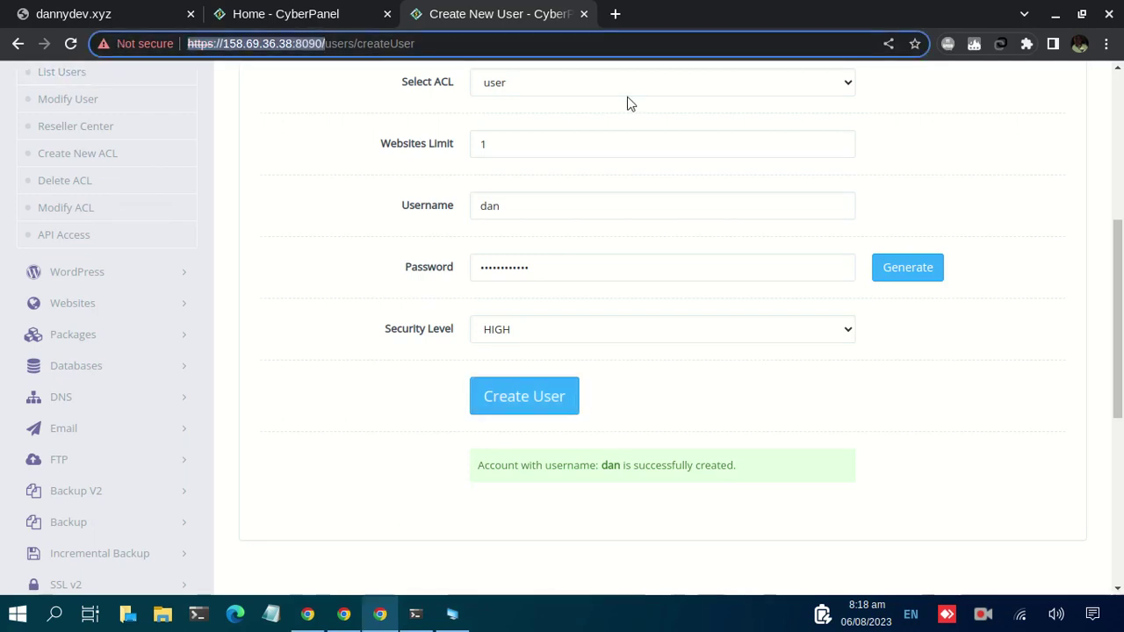
key(ctrl+v)
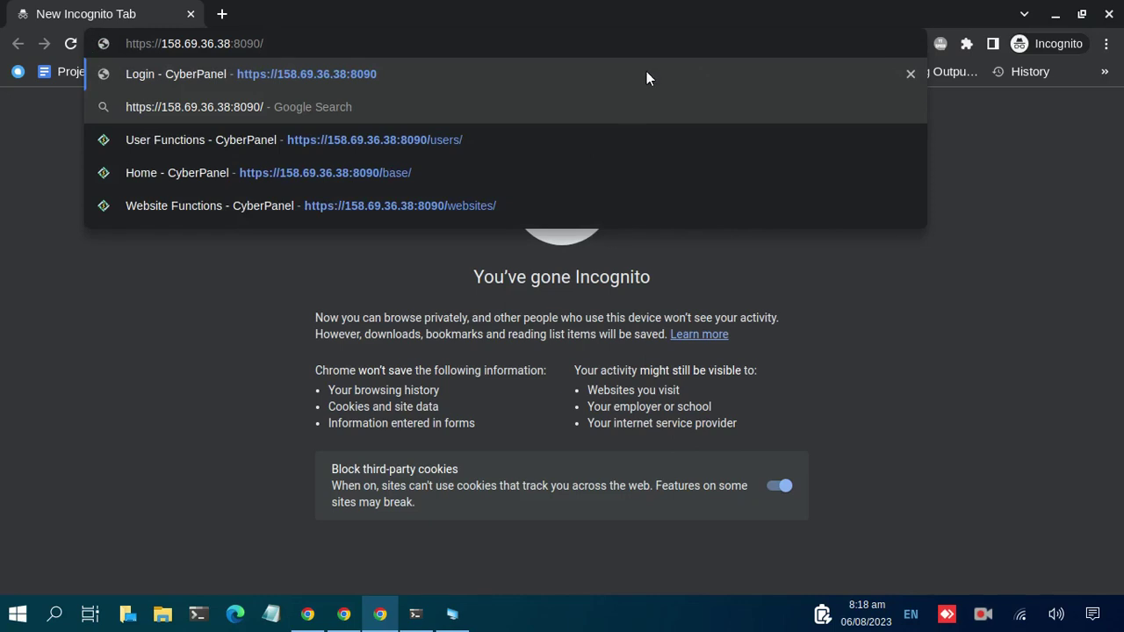
key(Return)
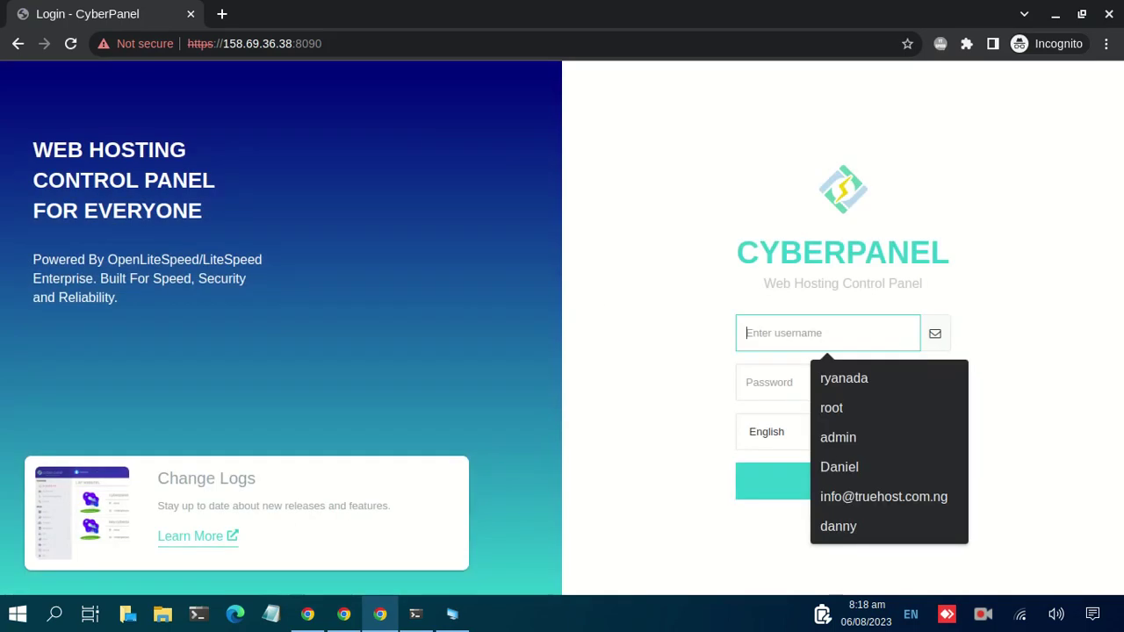
text(dan)
key(Tab)
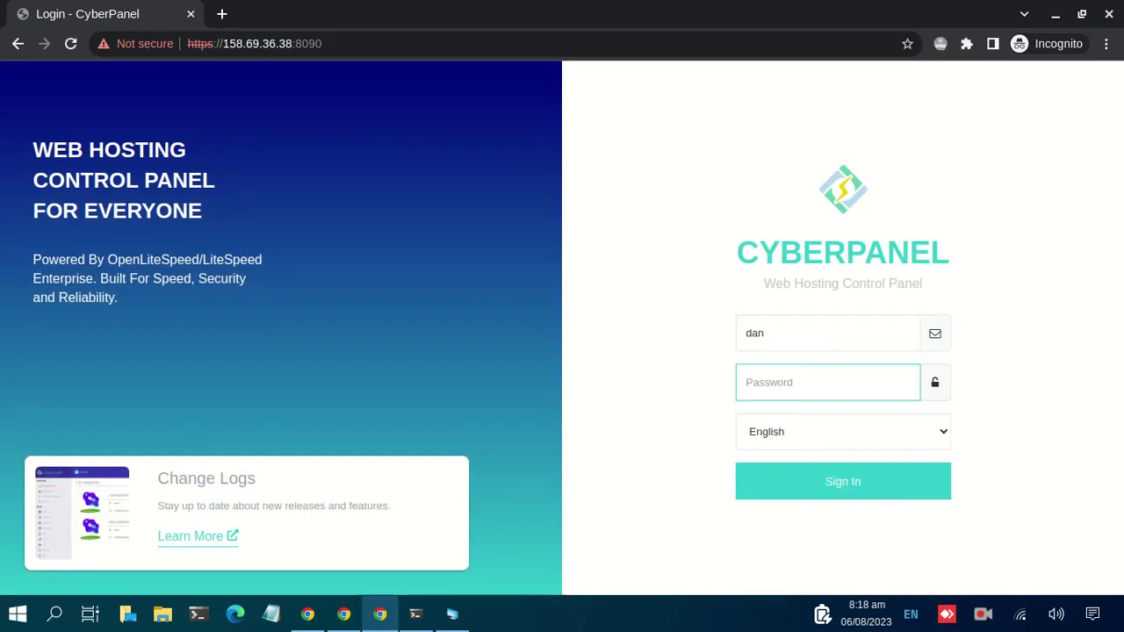
text(•)
click(828, 488)
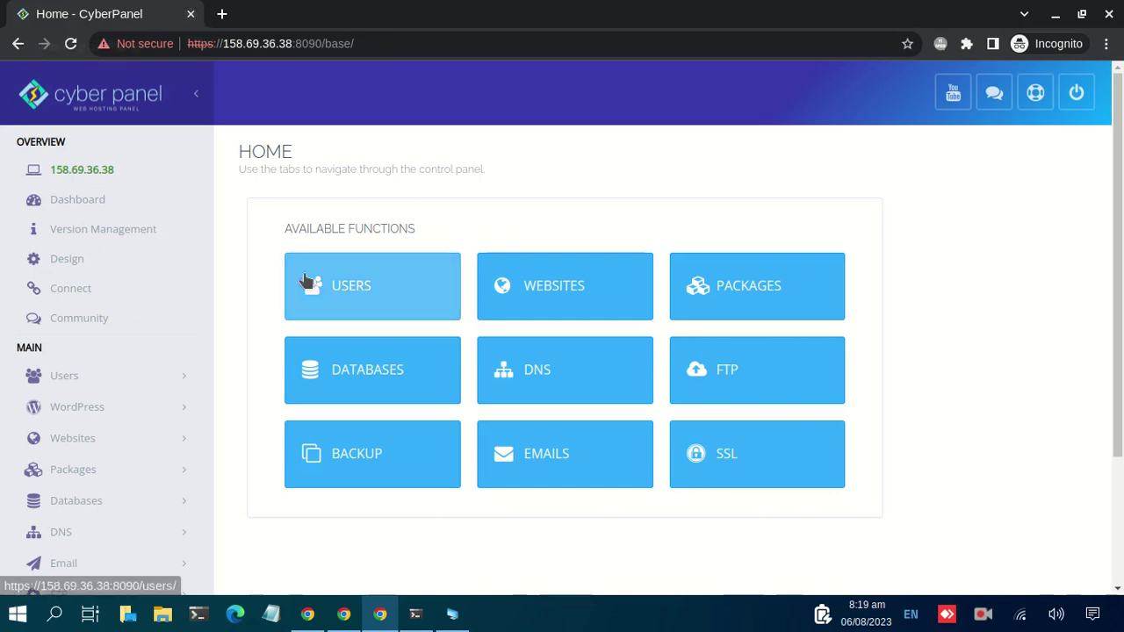
Close the new user's private window to get back to the admin Home tab
scroll(545, 421, down, 2)
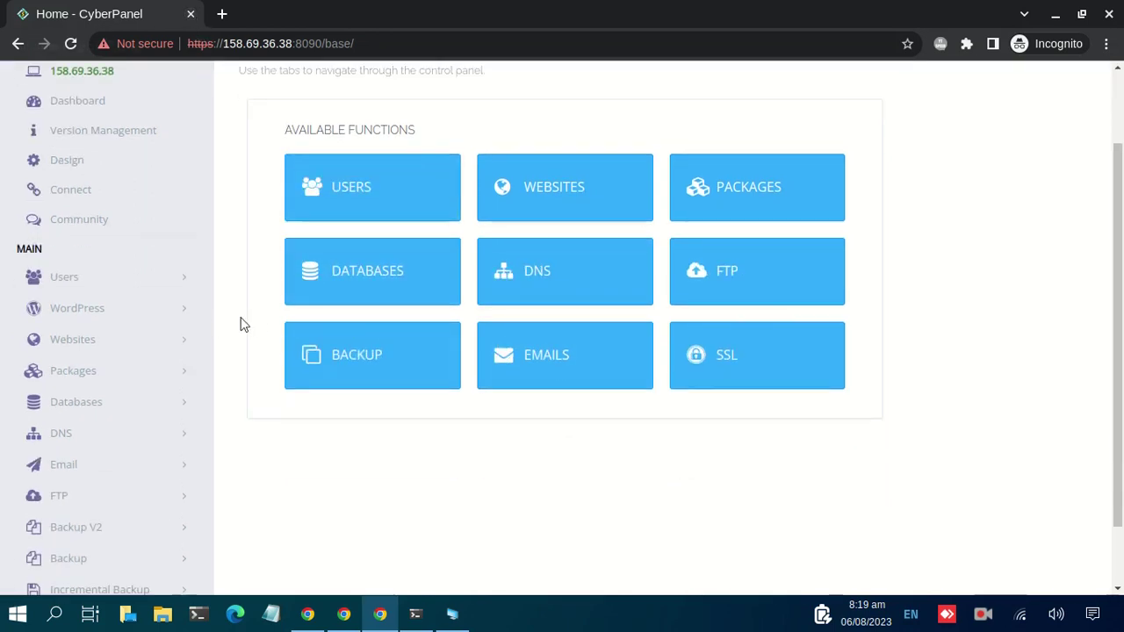
scroll(244, 325, up, 2)
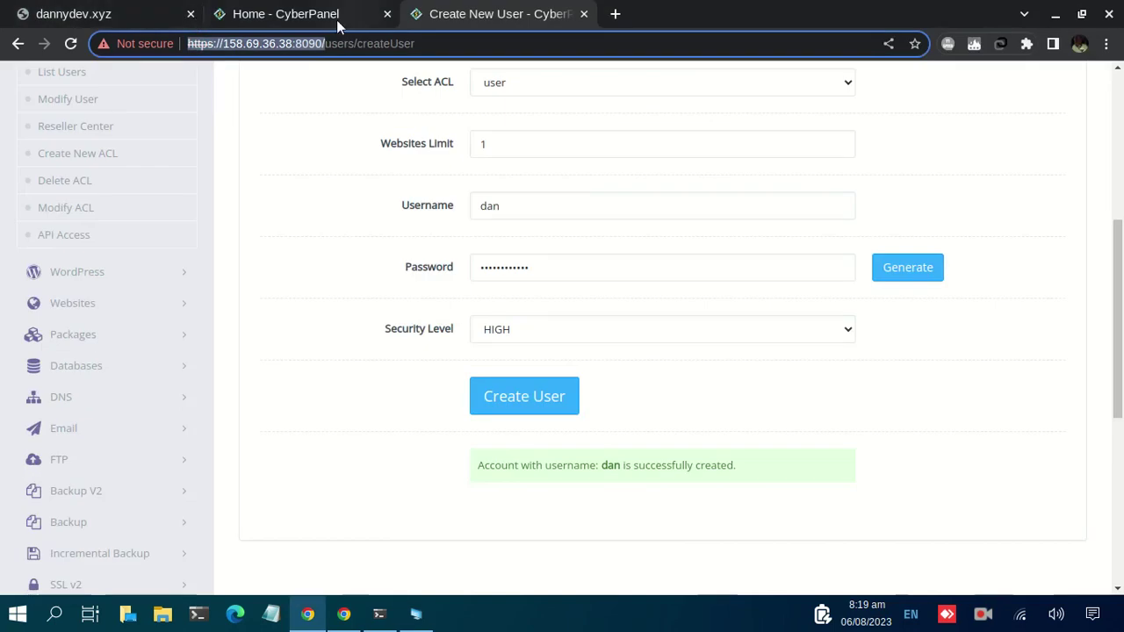
click(336, 20)
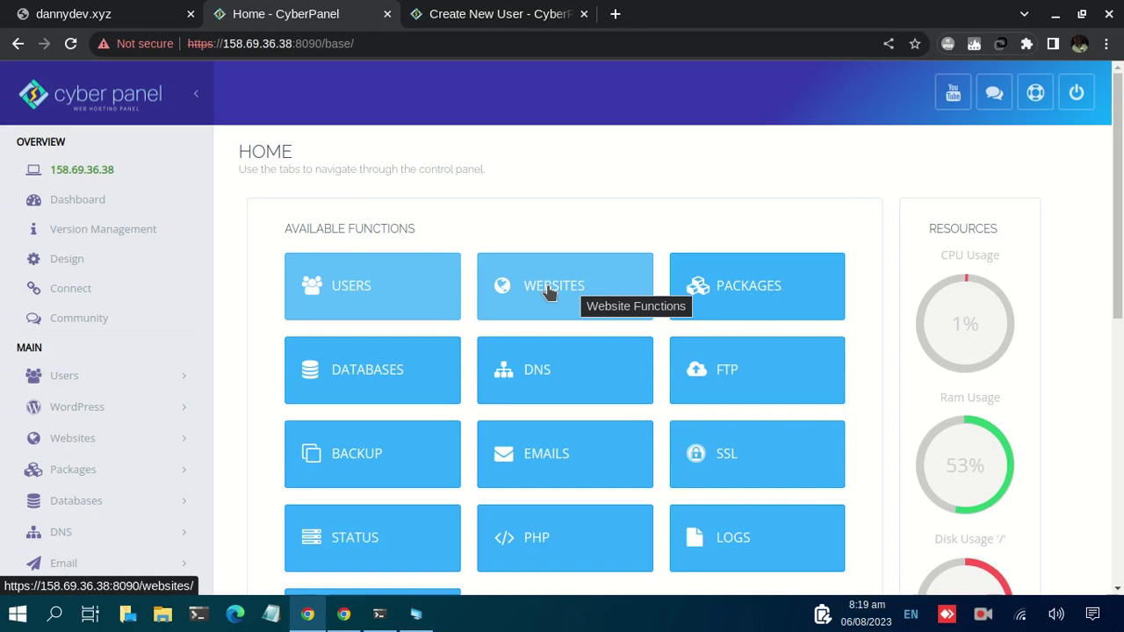
Open Website Functions in a new tab, then switch back to the admin Home tab
middle_click(548, 282)
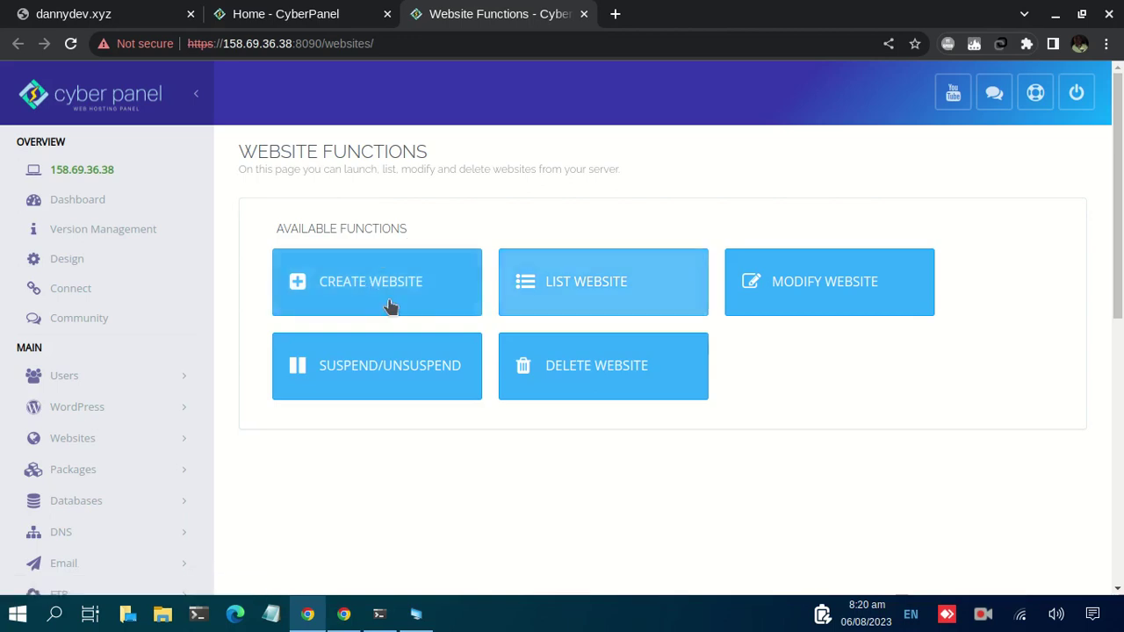
click(301, 19)
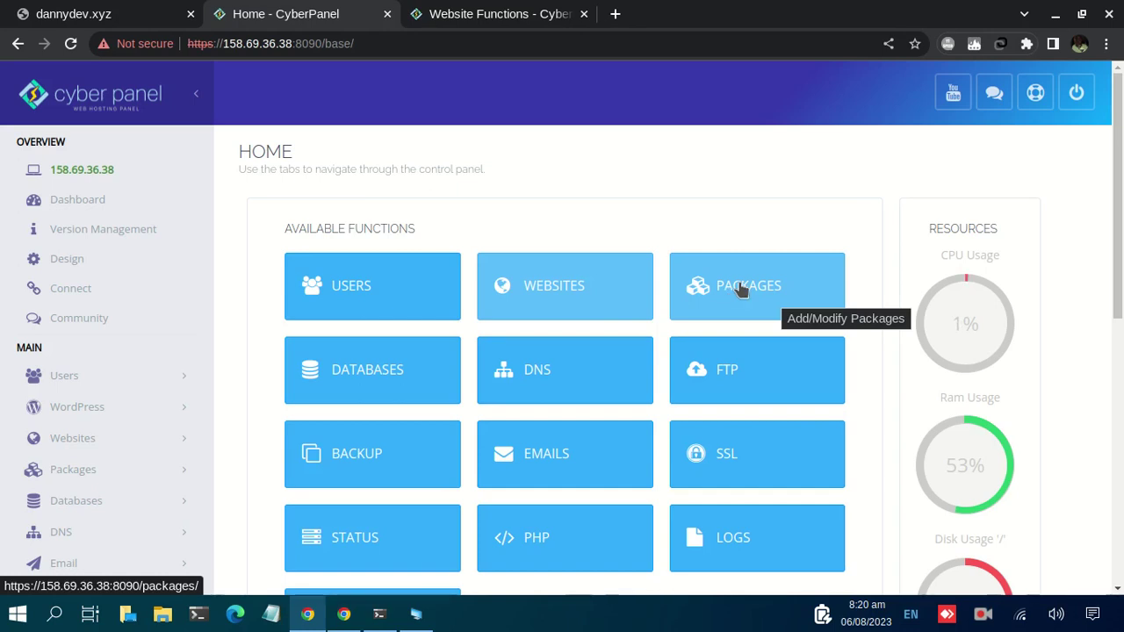
Open Packages and list them, showing Default with 1000 disk, 1000 bandwidth, 20 child domains
ctrl+click(753, 291)
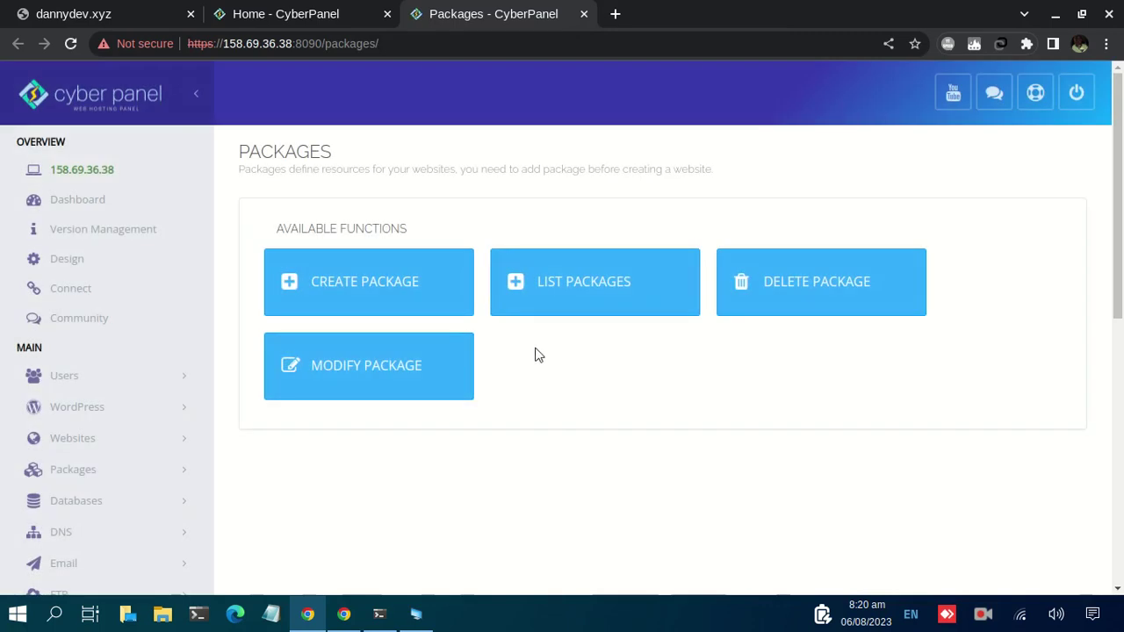
click(615, 291)
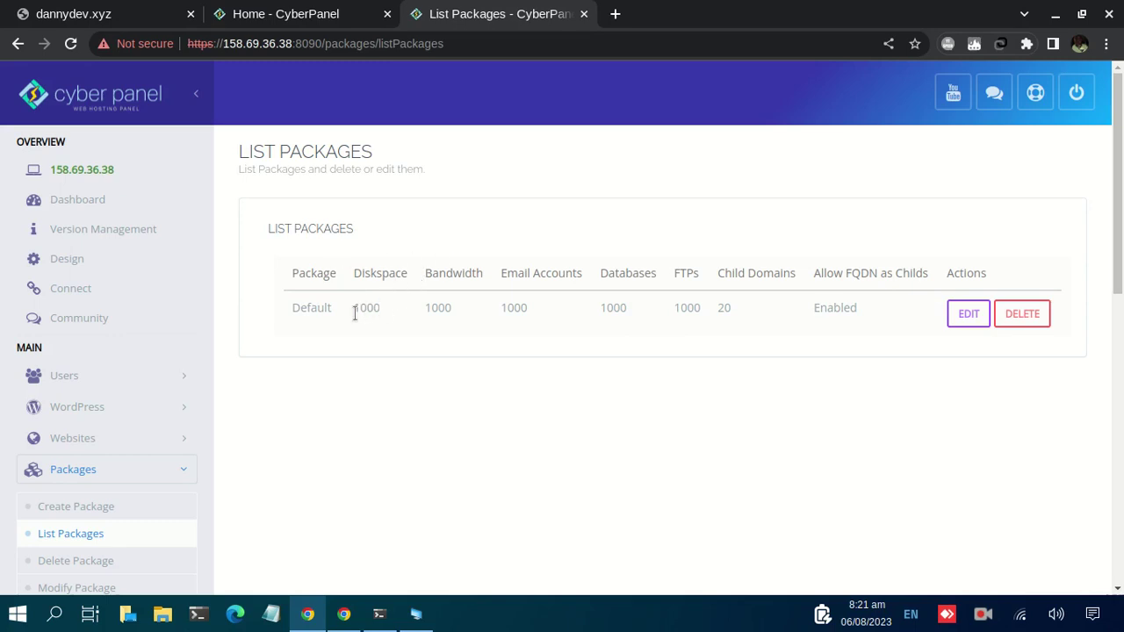
Inspect the Default package's Disk Space limit in its editor, close unsaved, and go back
mouse_move(355, 313)
mouse_down()
mouse_move(389, 319)
mouse_move(353, 312)
mouse_up()
drag(298, 308, 331, 308)
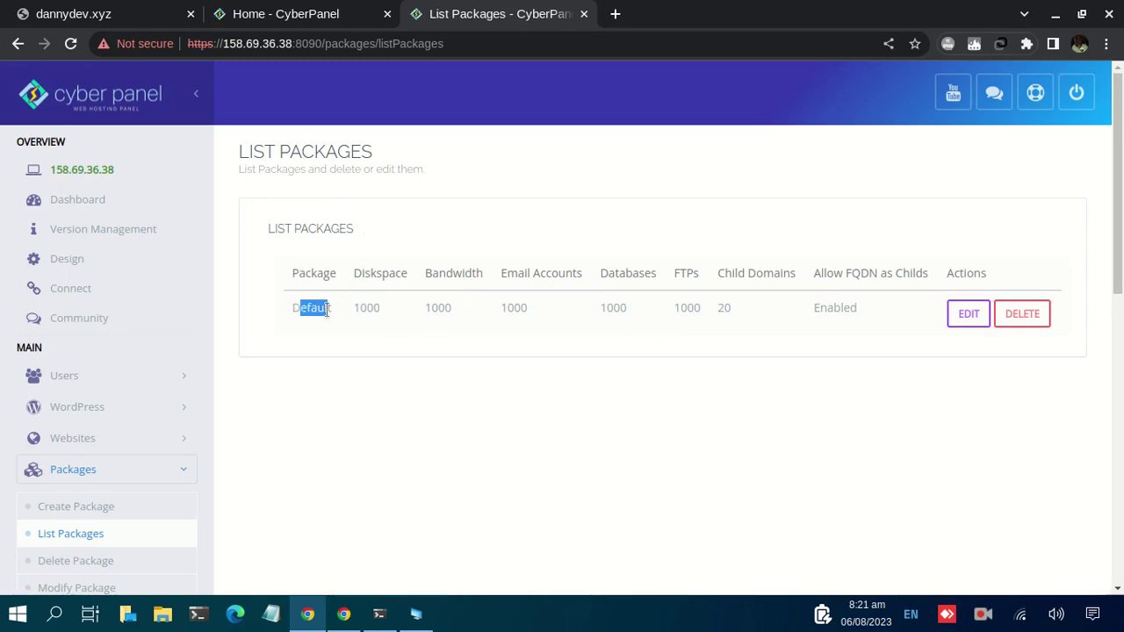
click(955, 315)
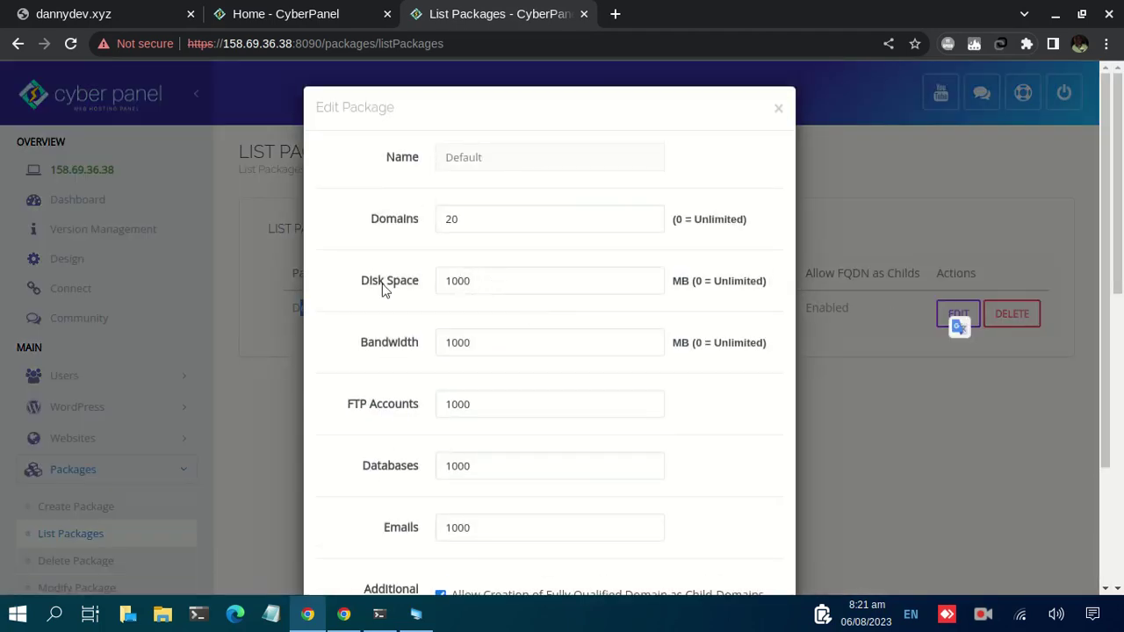
click(472, 282)
drag(481, 282, 432, 283)
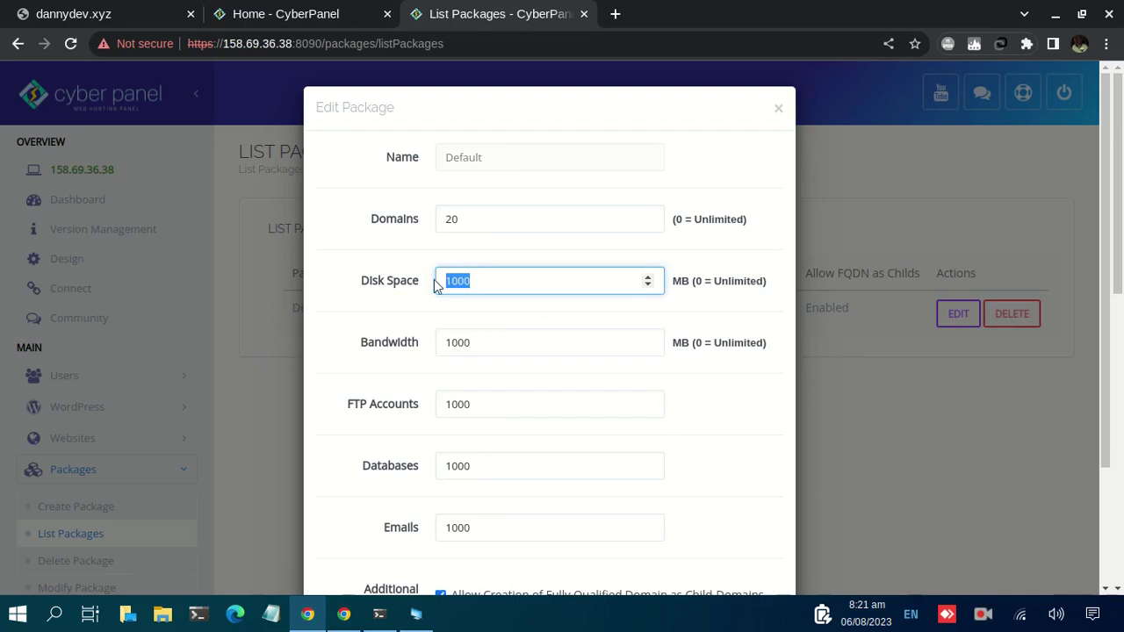
scroll(677, 482, down, 2)
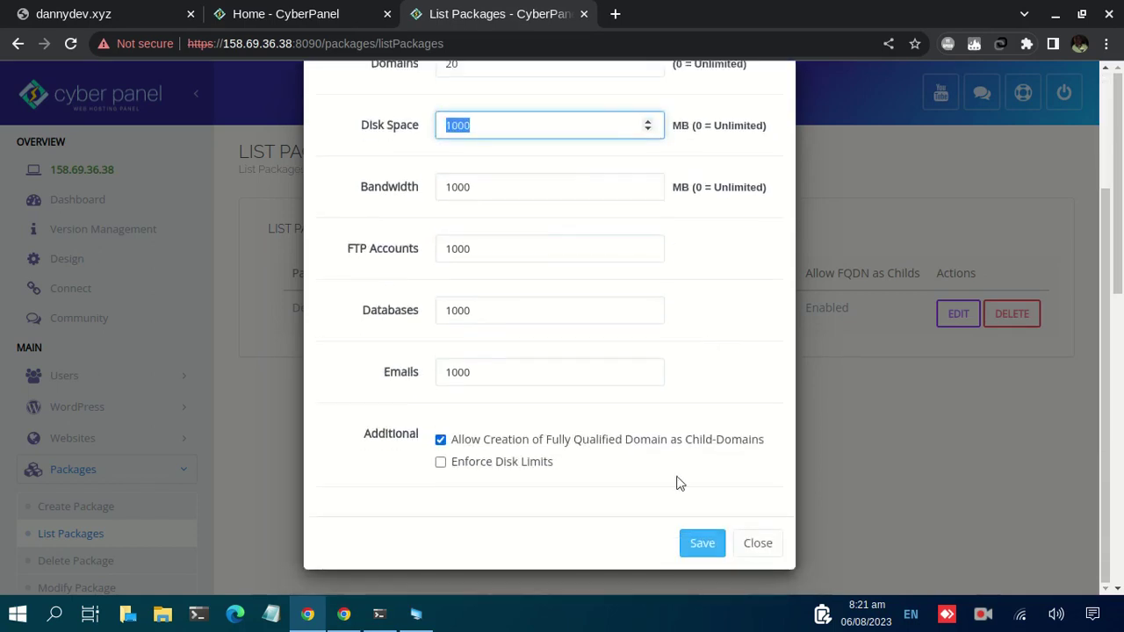
click(756, 543)
click(18, 43)
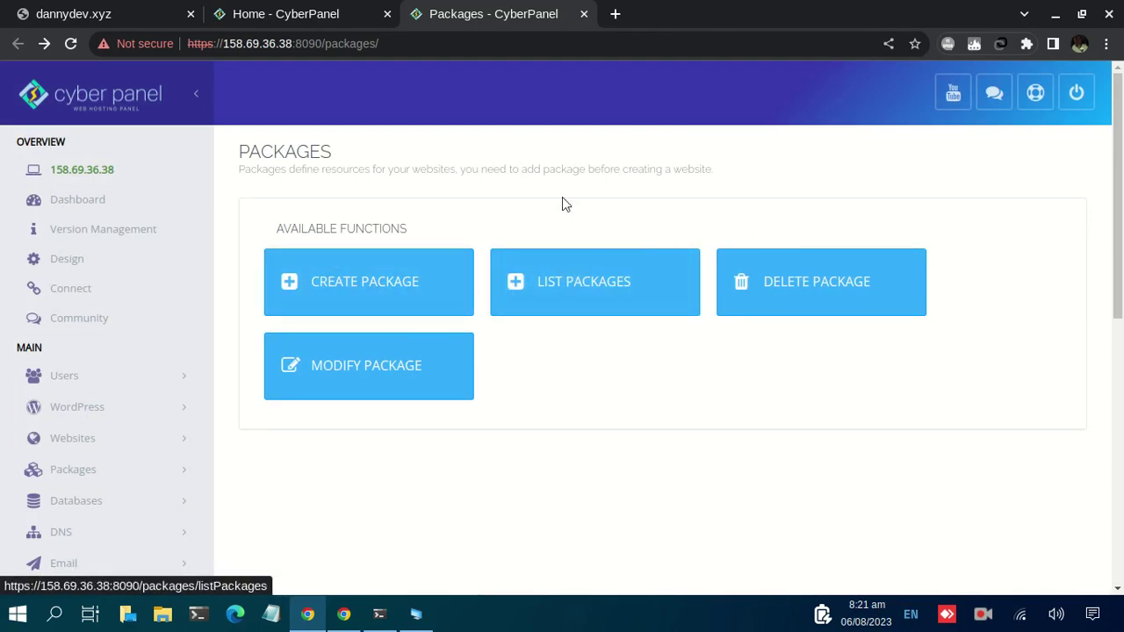
Switch back to the Home - CyberPanel tab showing Backup, Emails, SSL, PHP and Logs
click(303, 18)
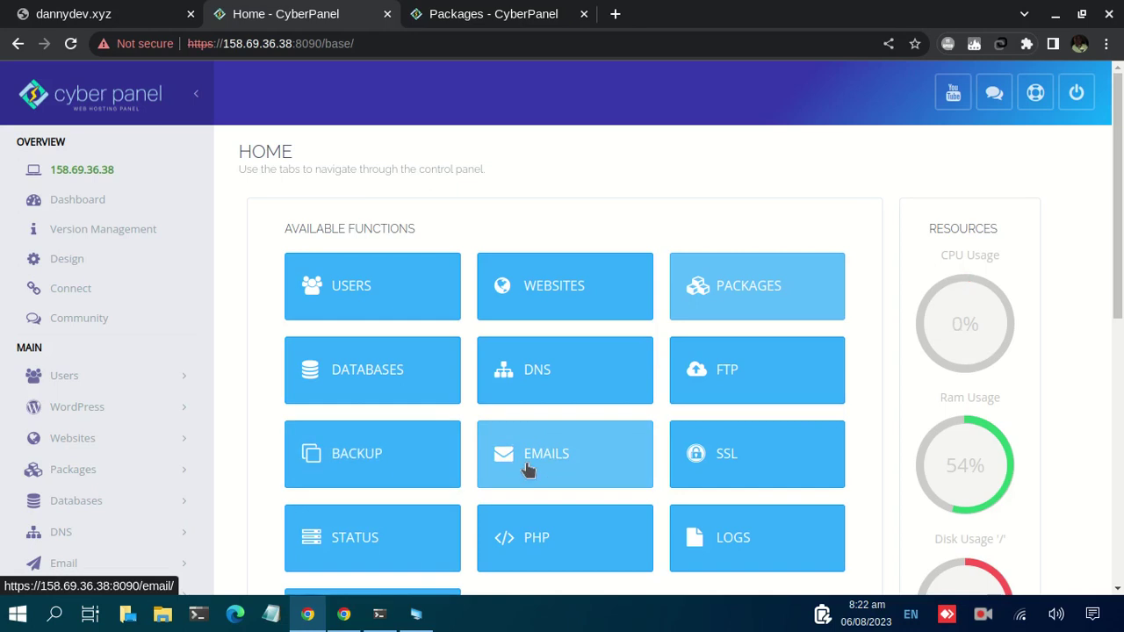
scroll(523, 466, down, 1)
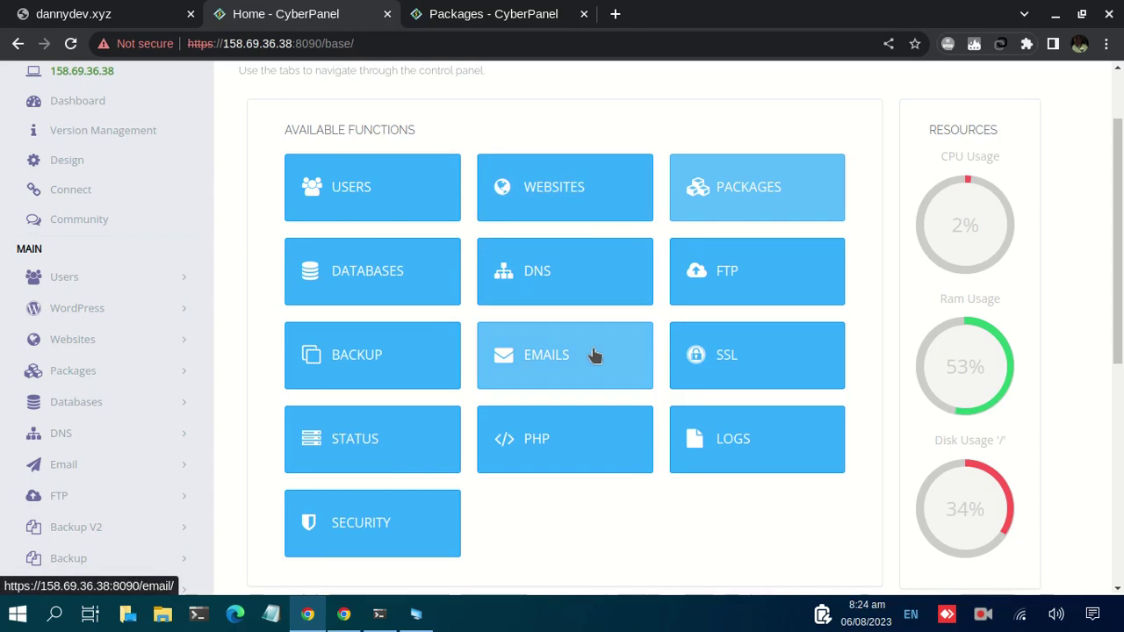
Scroll the sidebar to show server tools from Root File Manager through Docker Manager, Tuning and Plugins
scroll(201, 286, down, 2)
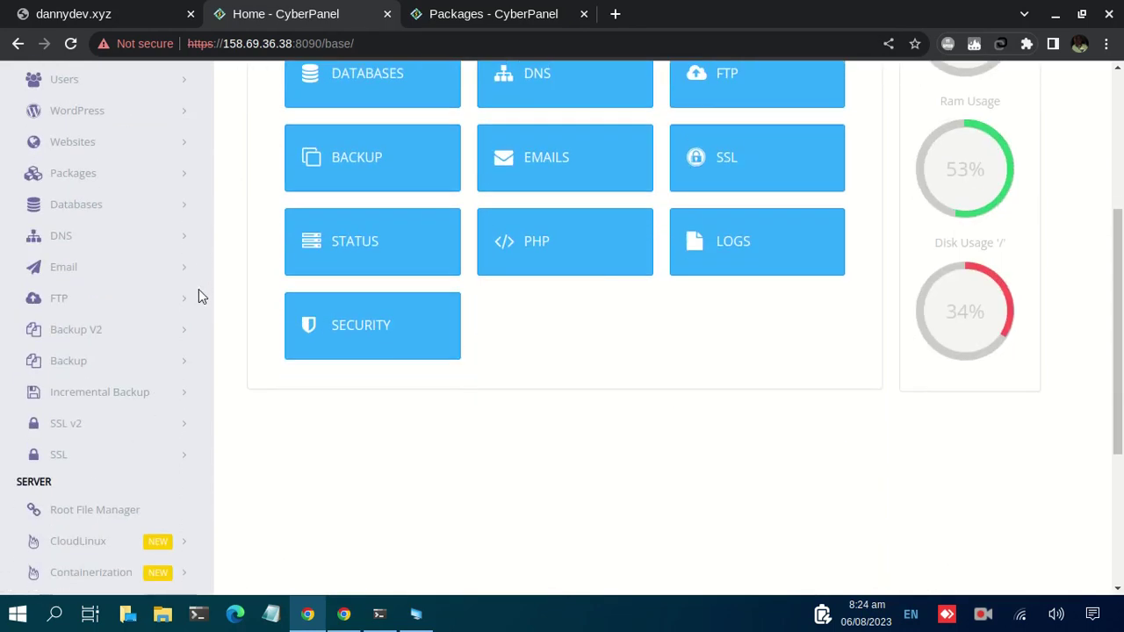
scroll(199, 297, down, 3)
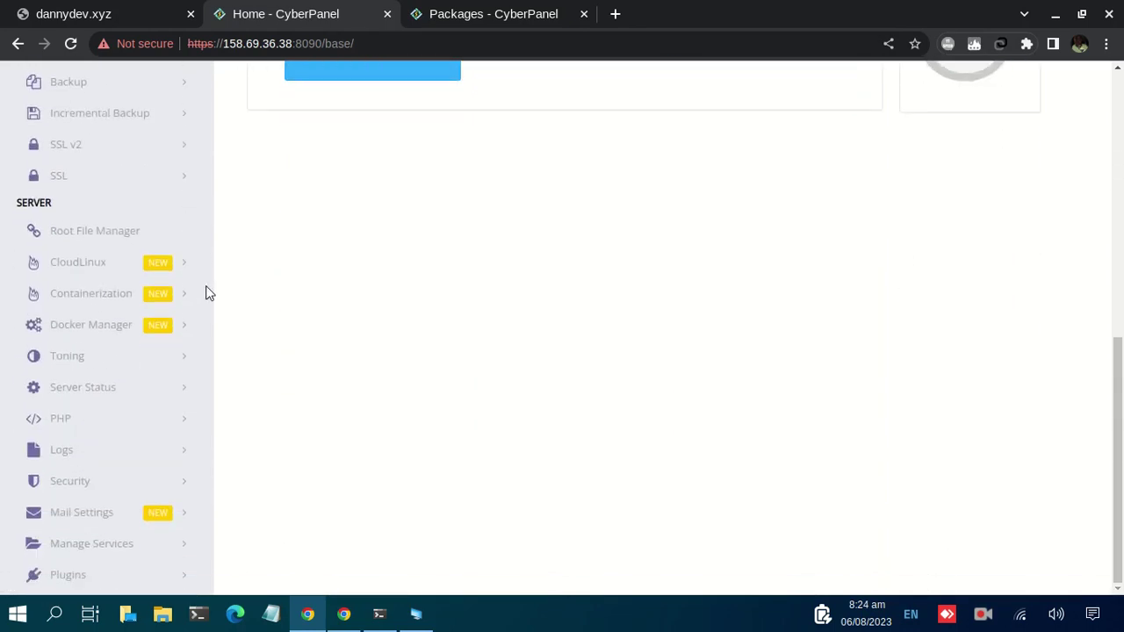
scroll(204, 292, up, 5)
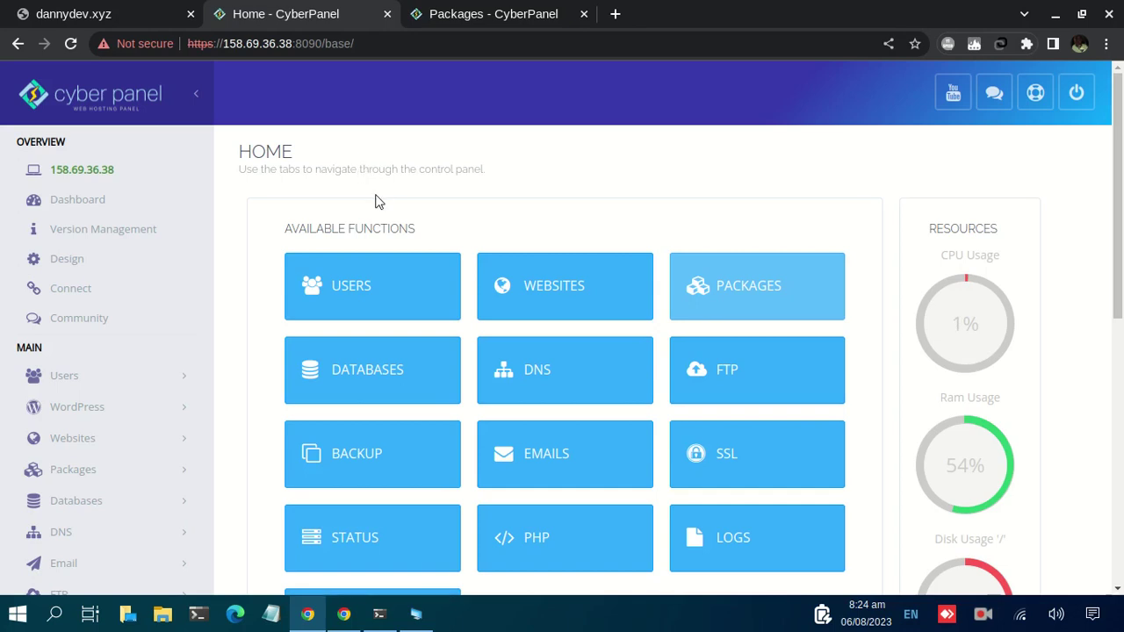
scroll(375, 195, down, 3)
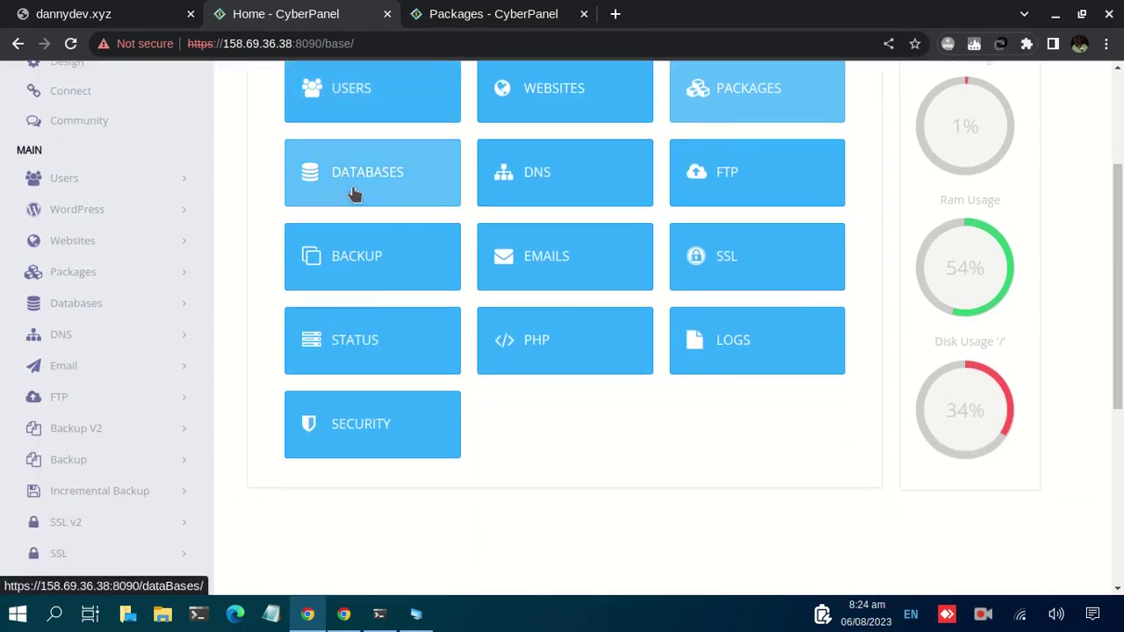
scroll(363, 188, down, 3)
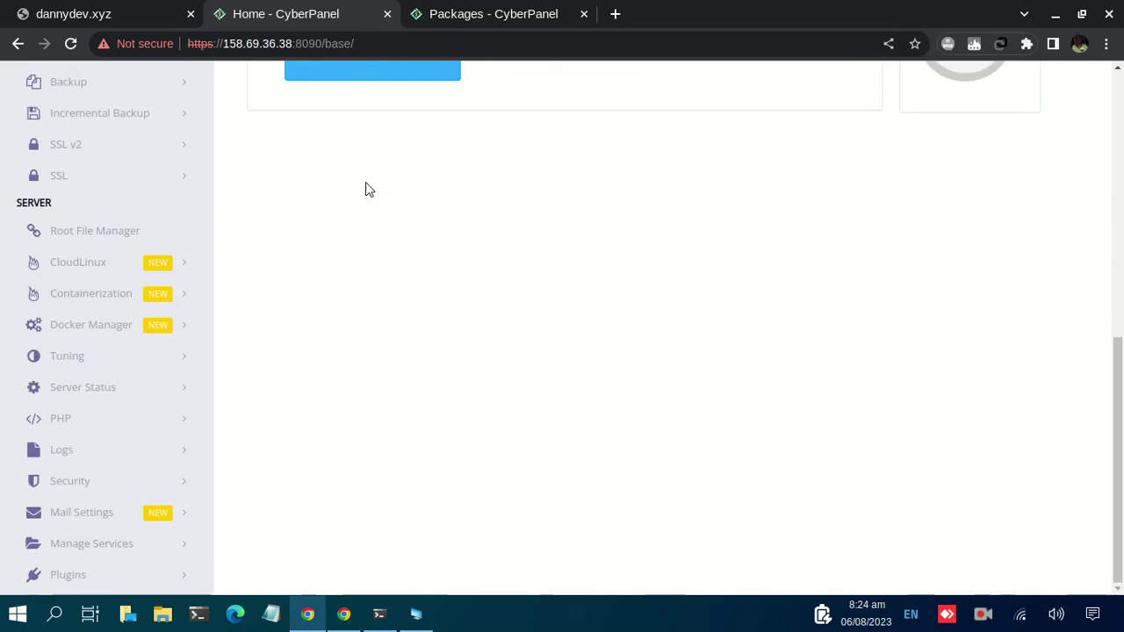